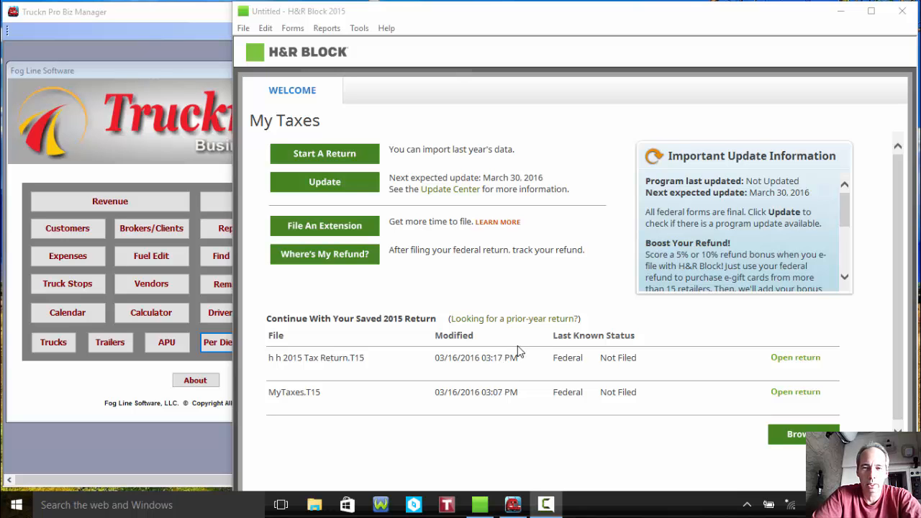
# Step: Start a new 2015 return, skip to its federal section and open the list of tax forms
pyautogui.click(340, 156)
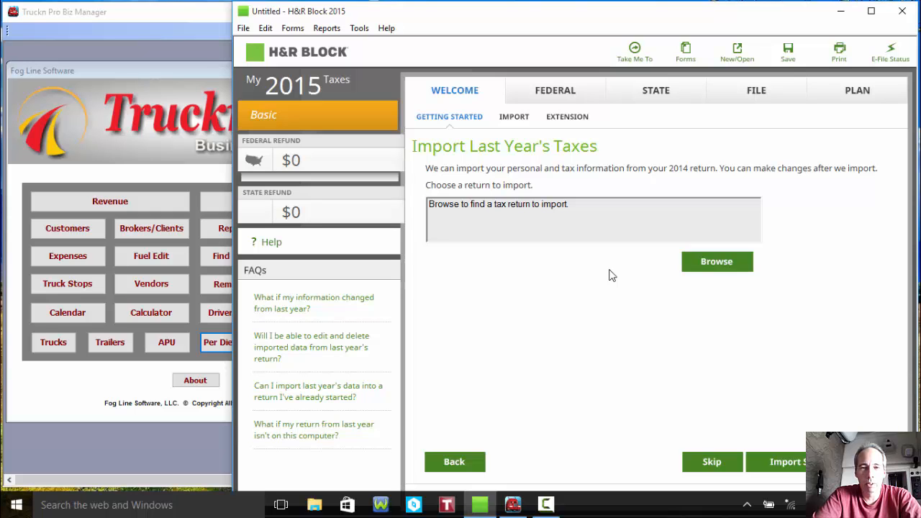
pyautogui.click(568, 96)
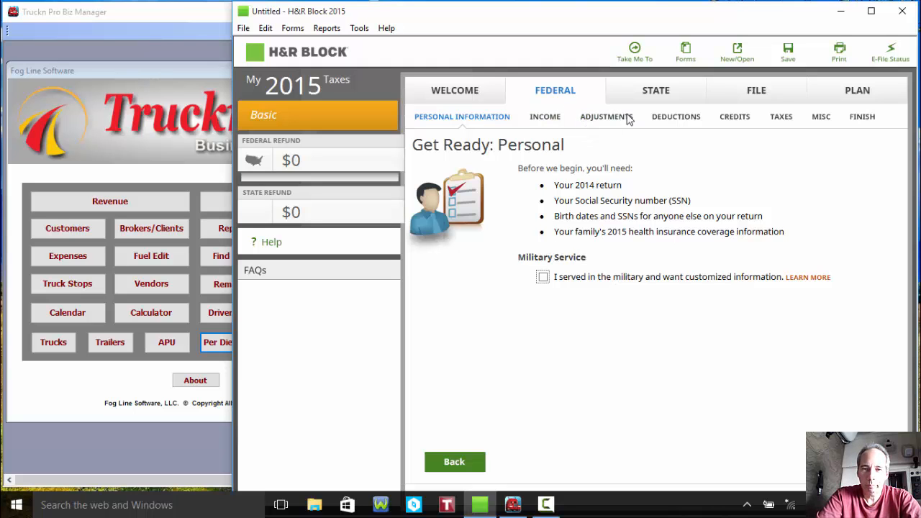
pyautogui.click(682, 52)
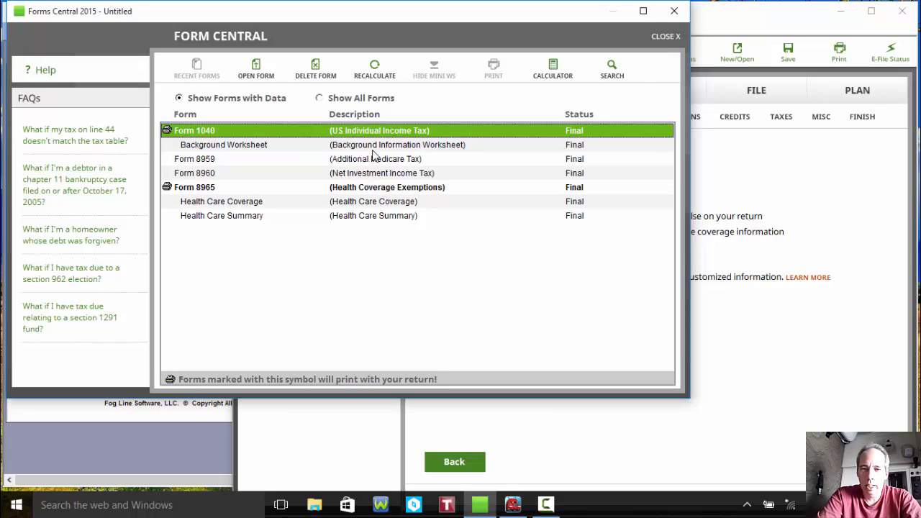
# Step: Open the Background Worksheet, look through its personal information and filing status sections, and close it
pyautogui.doubleClick(424, 146)
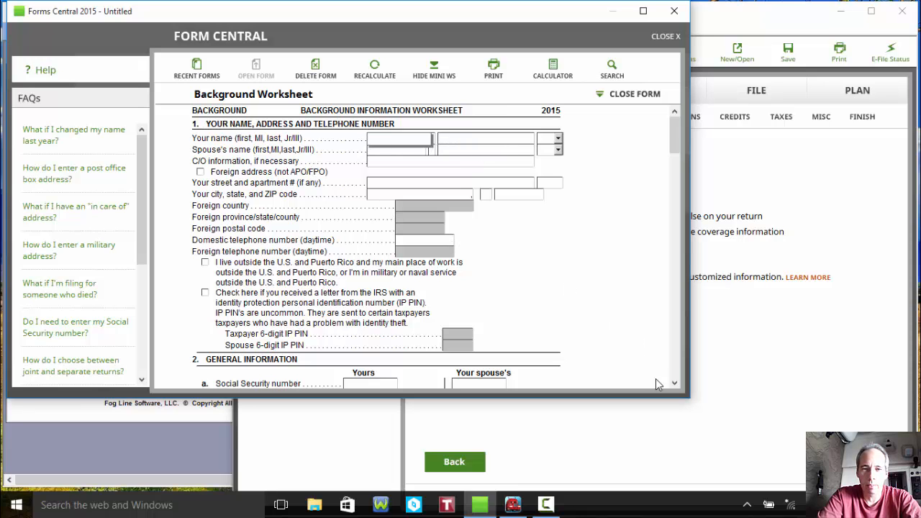
pyautogui.click(674, 383)
pyautogui.click(674, 383)
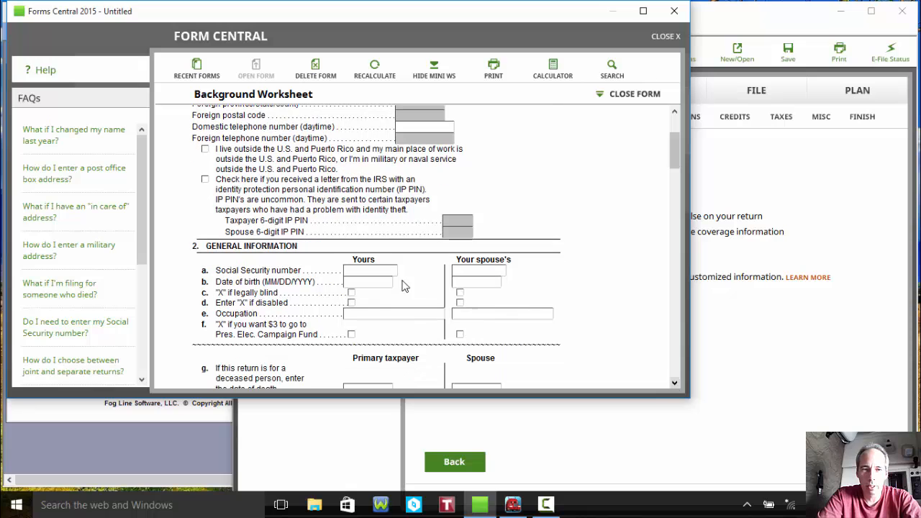
pyautogui.scroll(-6, 677, 365)
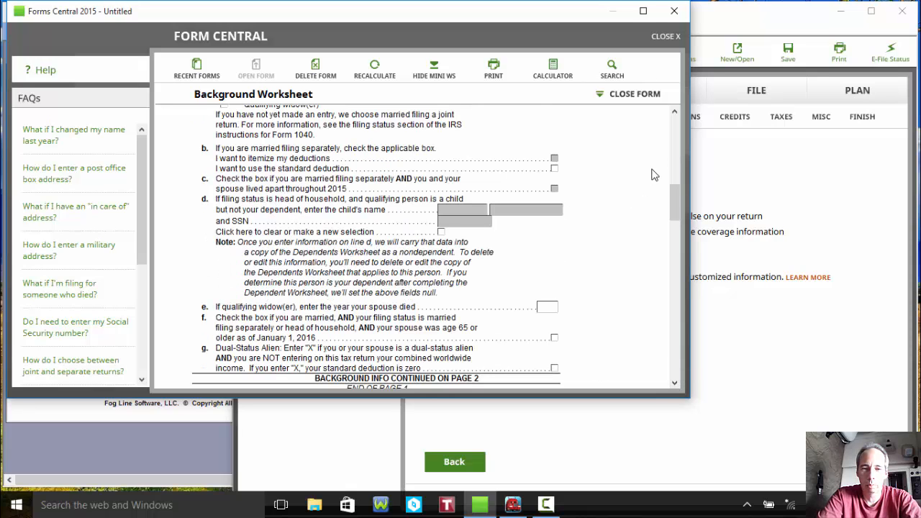
pyautogui.click(674, 130)
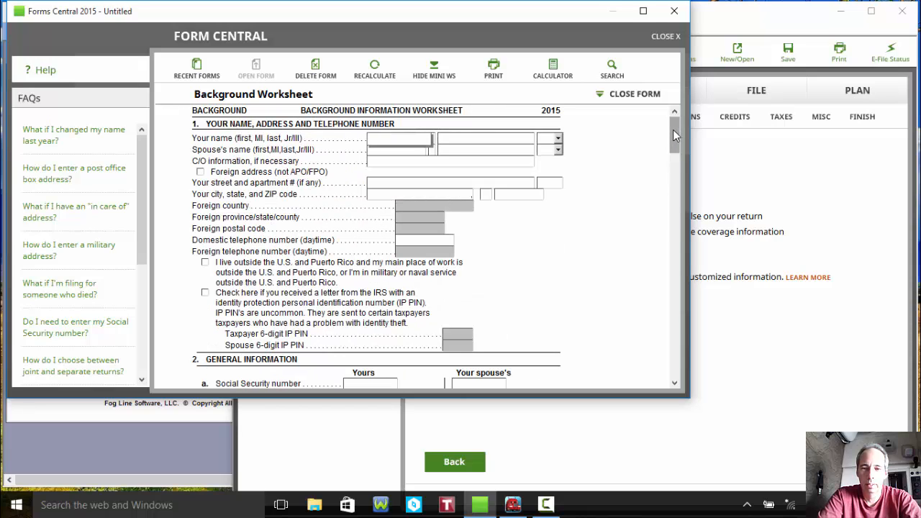
pyautogui.click(621, 95)
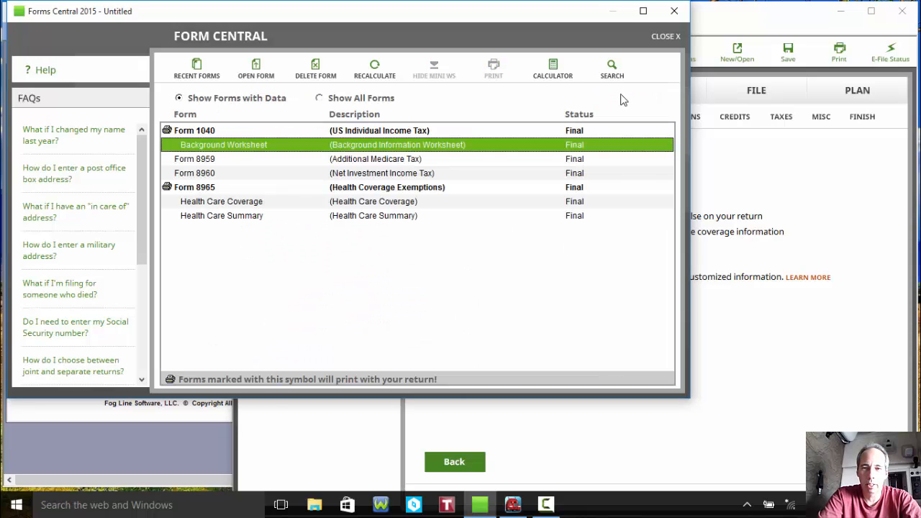
# Step: Show all forms, open the 1099-MISC Worksheet and enter abc as the payer's name
pyautogui.click(320, 99)
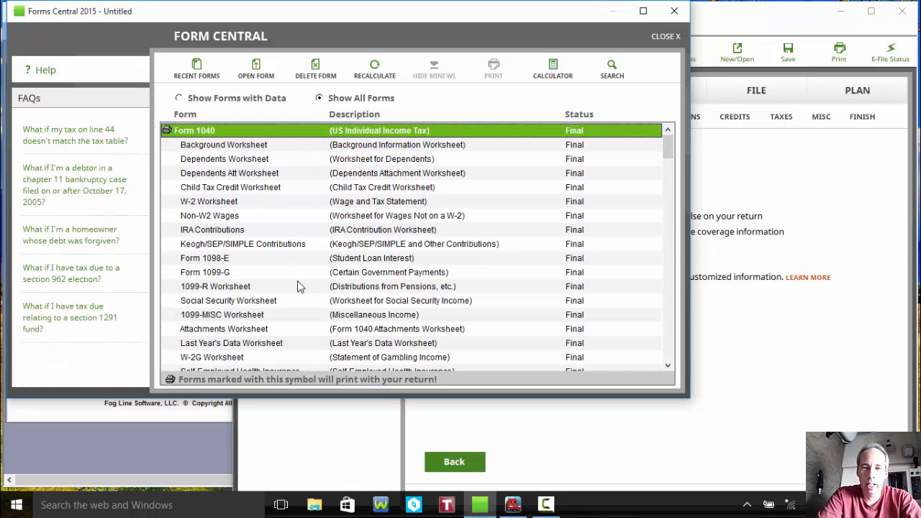
pyautogui.click(272, 317)
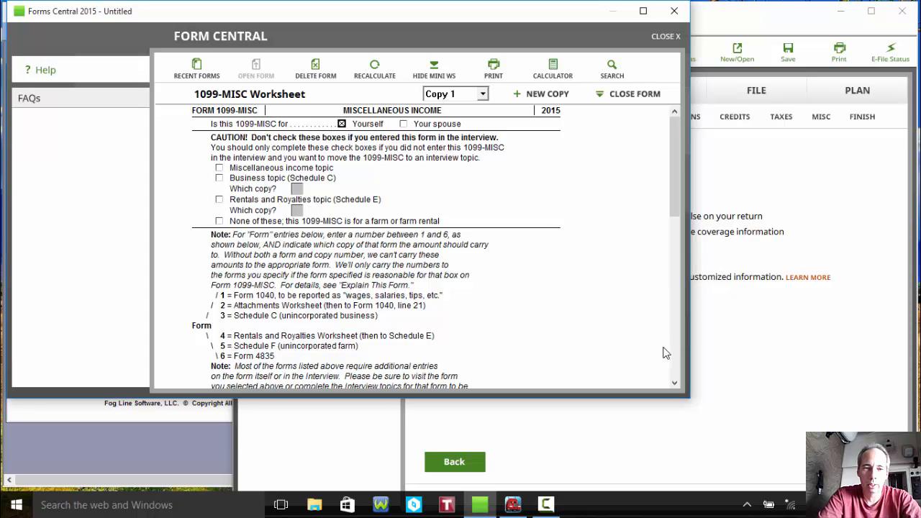
pyautogui.click(675, 383)
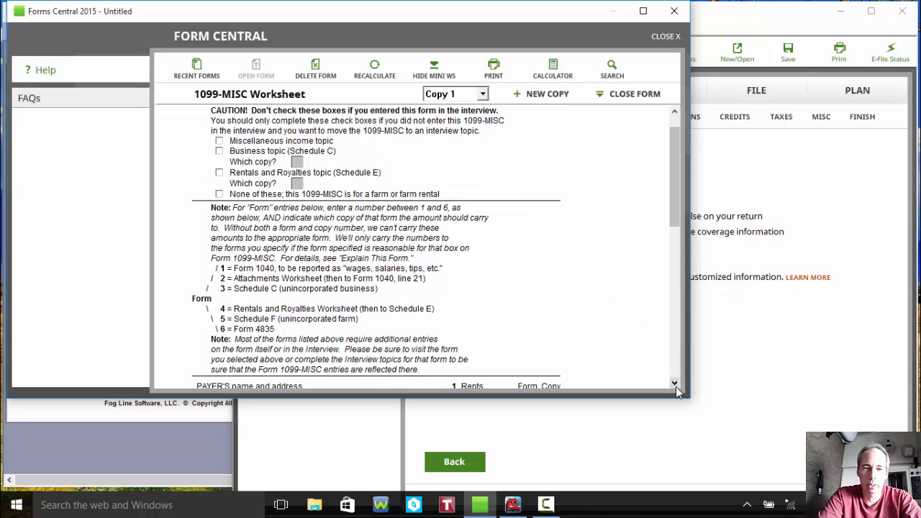
pyautogui.moveTo(677, 387); pyautogui.dragTo(676, 387)
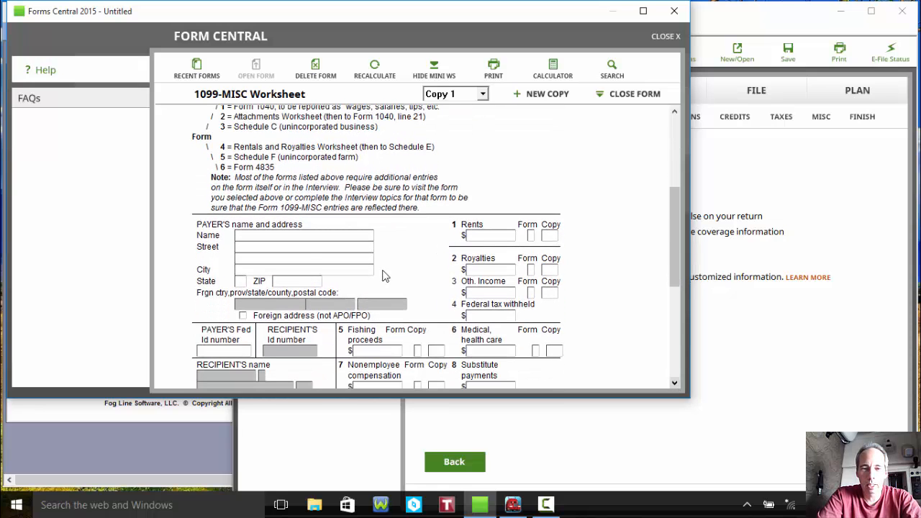
pyautogui.click(313, 238)
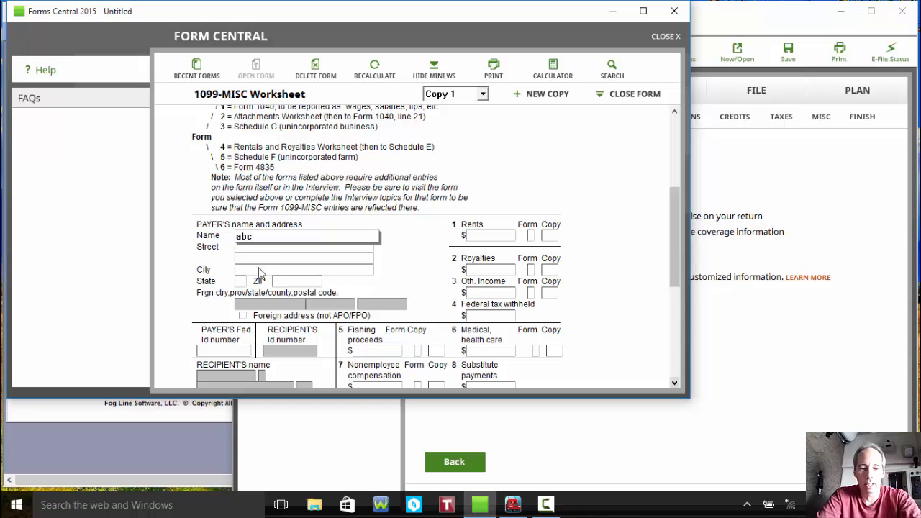
pyautogui.click(381, 389)
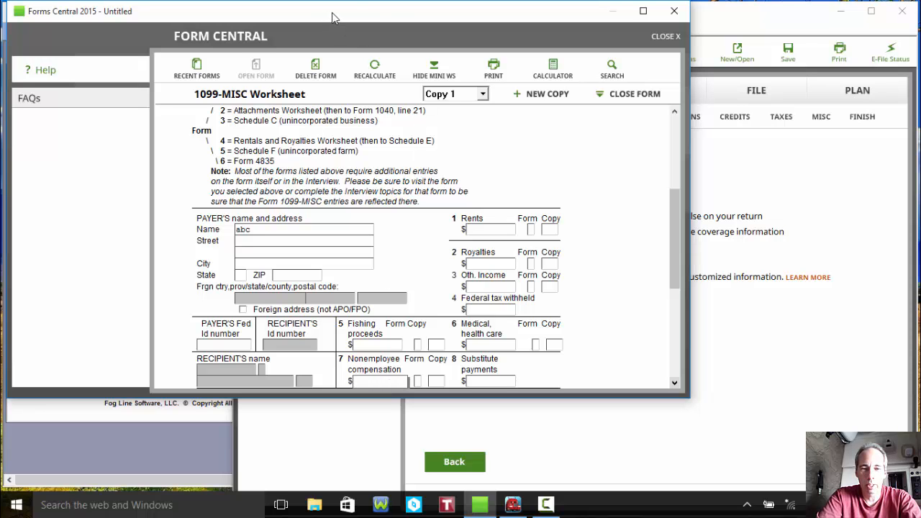
# Step: Move the forms window aside, switch to Truckn Pro Biz Manager and open its report selector
pyautogui.moveTo(326, 13); pyautogui.dragTo(583, 15)
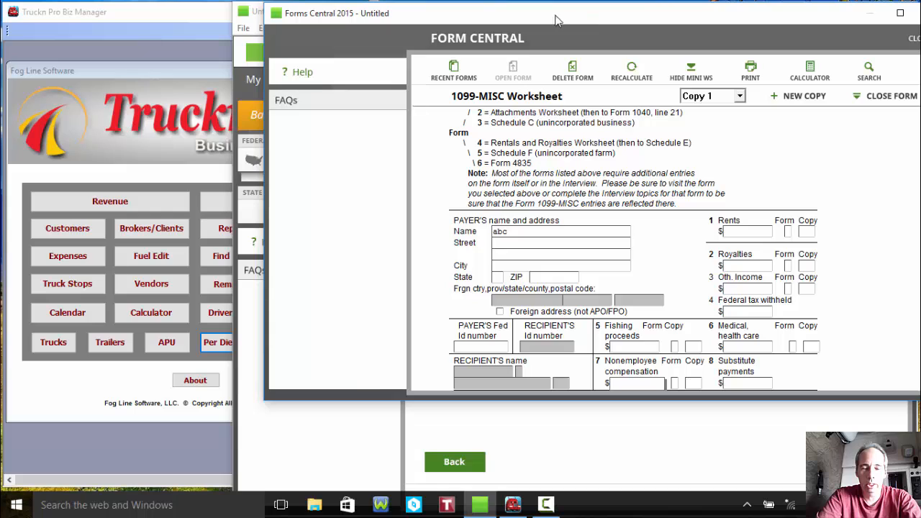
pyautogui.click(146, 13)
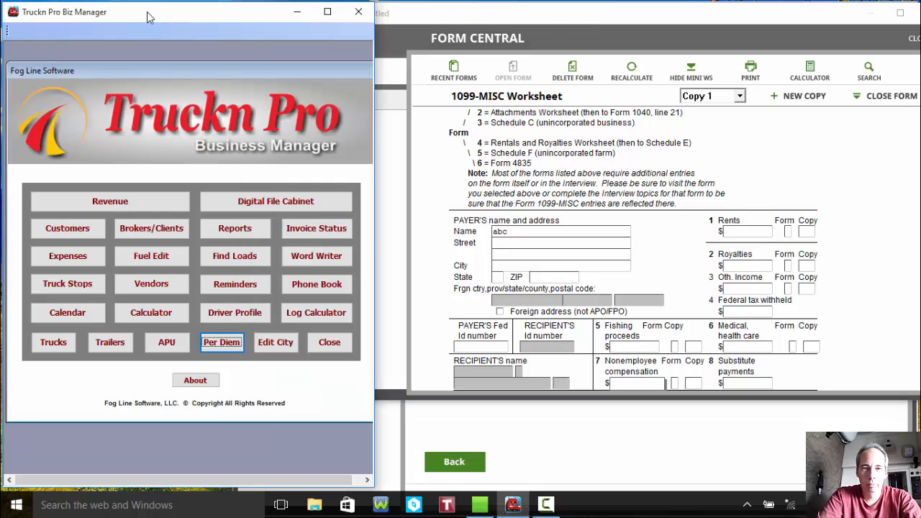
pyautogui.click(245, 229)
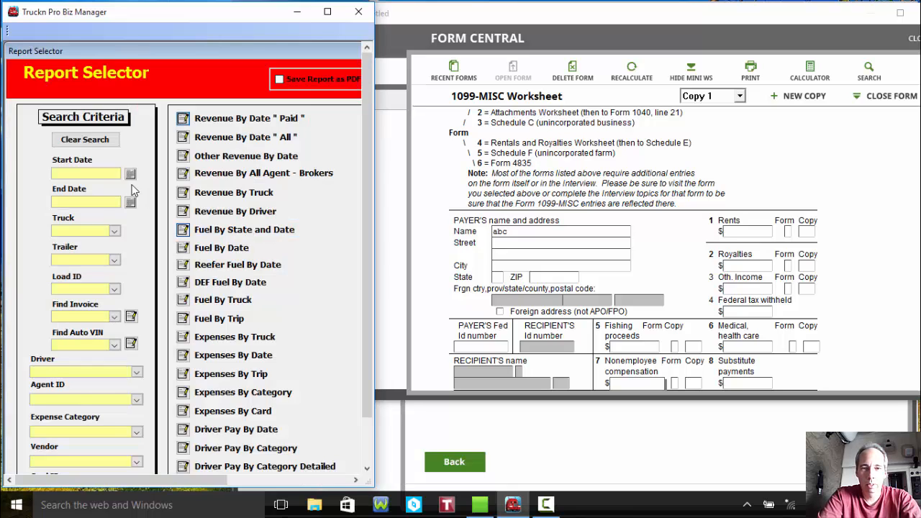
# Step: Set the report search's start date to 1/1/2015
pyautogui.click(130, 173)
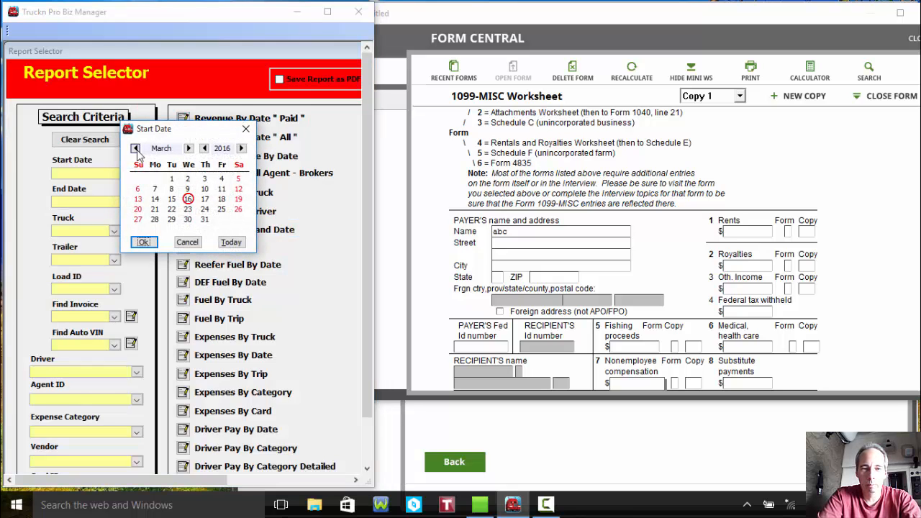
pyautogui.click(203, 148)
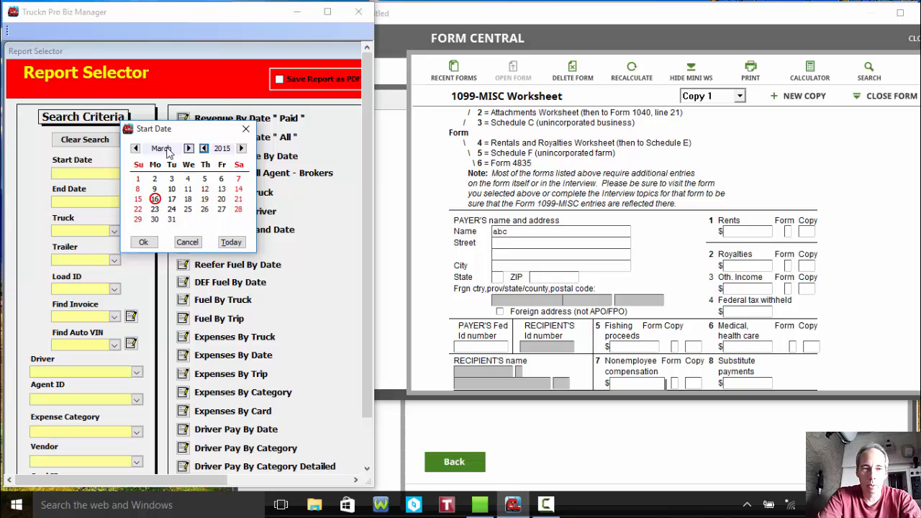
pyautogui.click(135, 148)
pyautogui.click(135, 149)
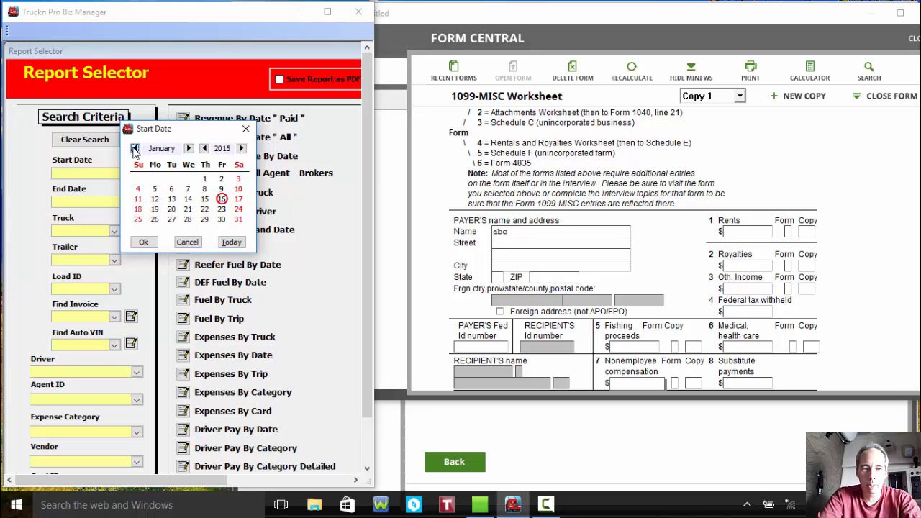
pyautogui.click(204, 179)
pyautogui.click(144, 242)
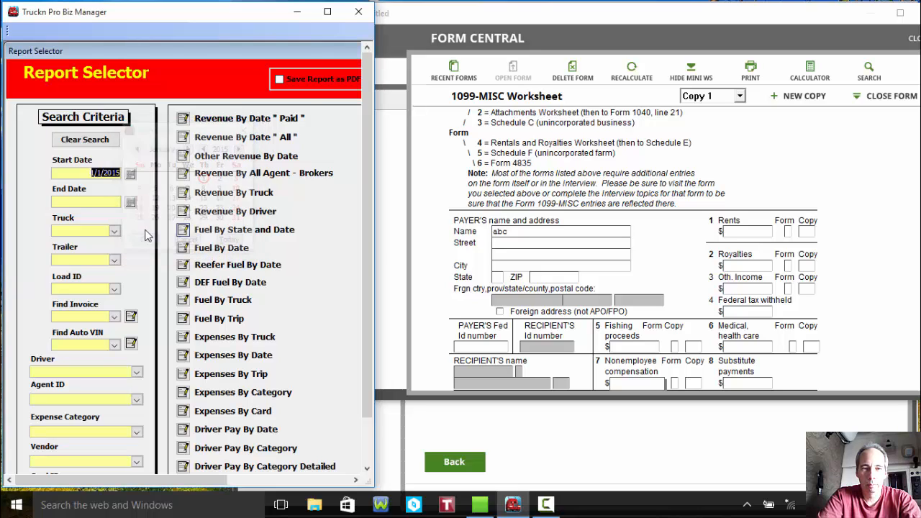
# Step: Set the report search's end date to 12/31/2015
pyautogui.click(130, 203)
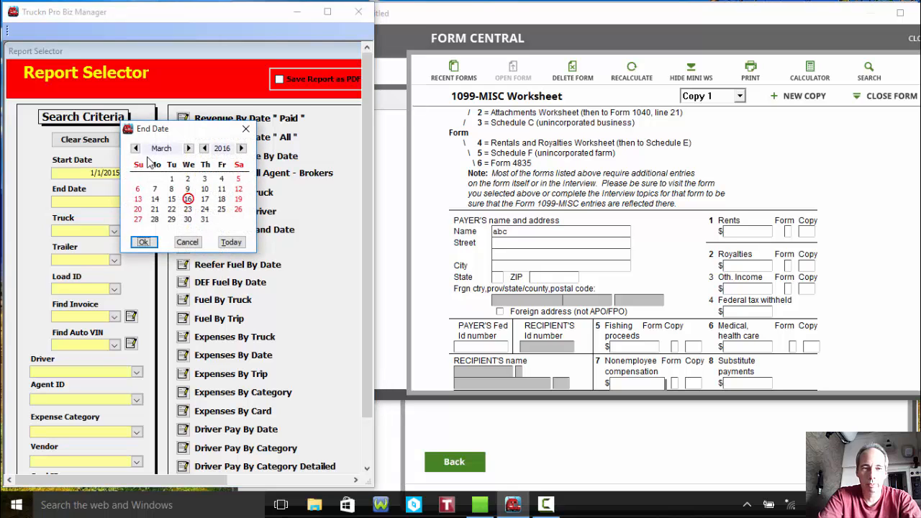
pyautogui.click(135, 148)
pyautogui.click(136, 148)
pyautogui.click(135, 149)
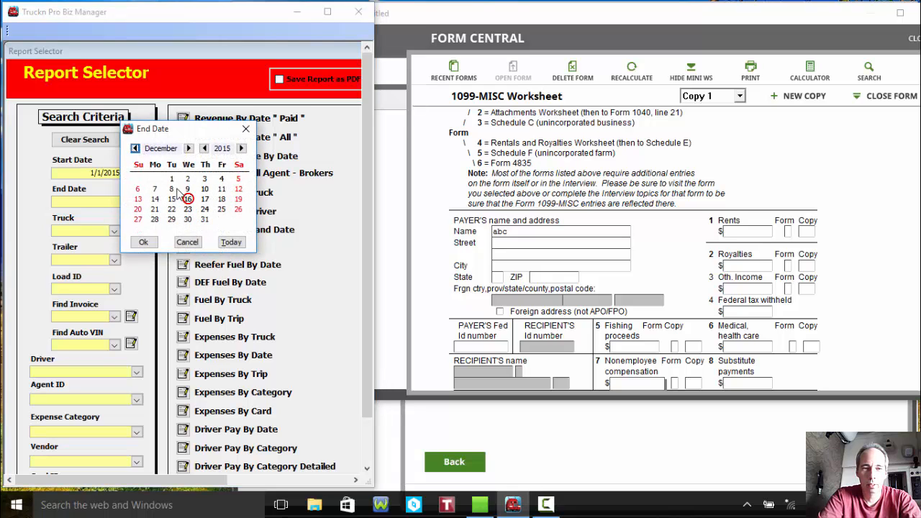
pyautogui.click(205, 219)
pyautogui.click(143, 242)
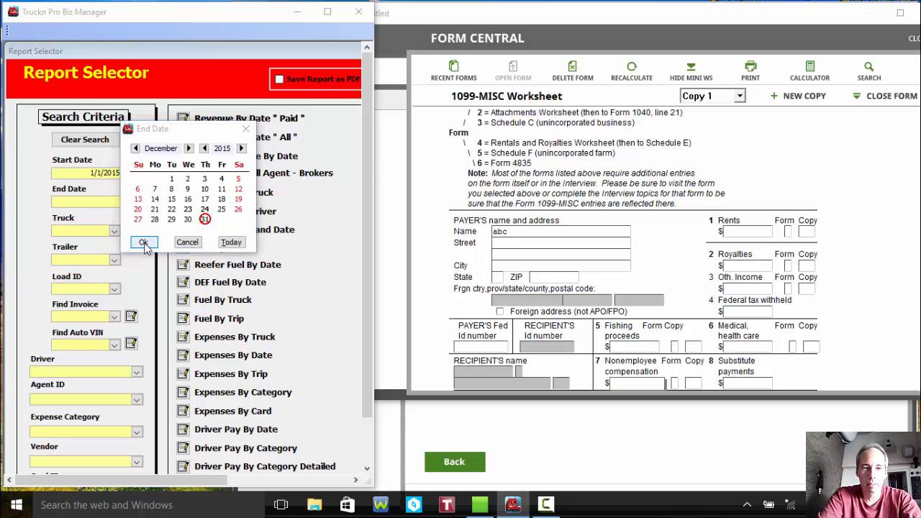
# Step: Run the Profit and Loss Report "All" and bring its totals section into view
pyautogui.click(290, 481)
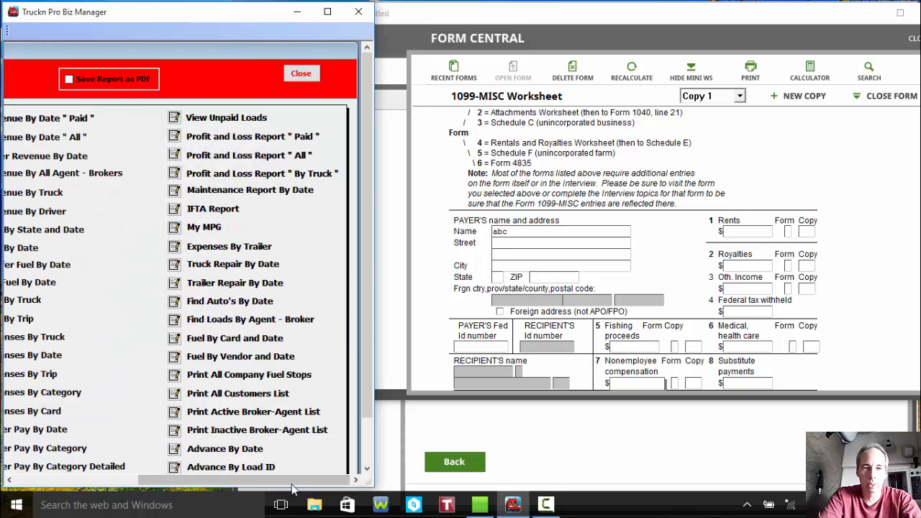
pyautogui.click(176, 154)
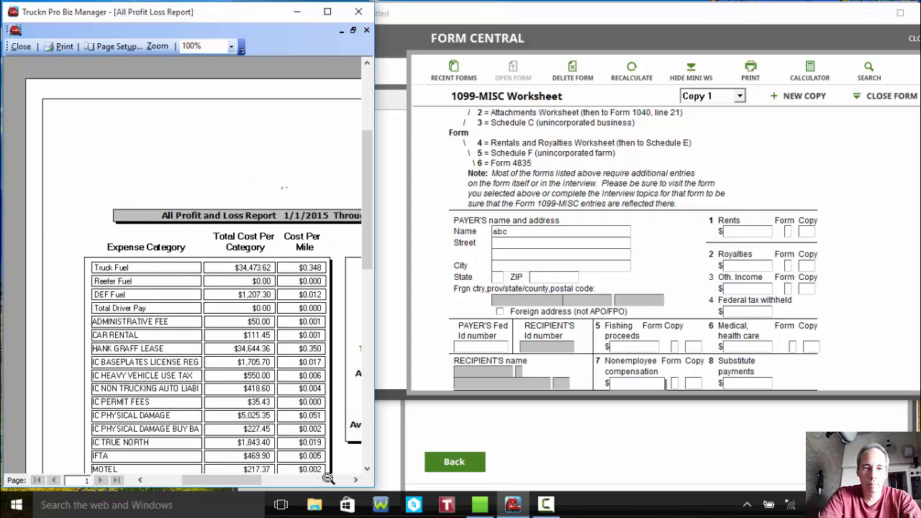
pyautogui.click(324, 479)
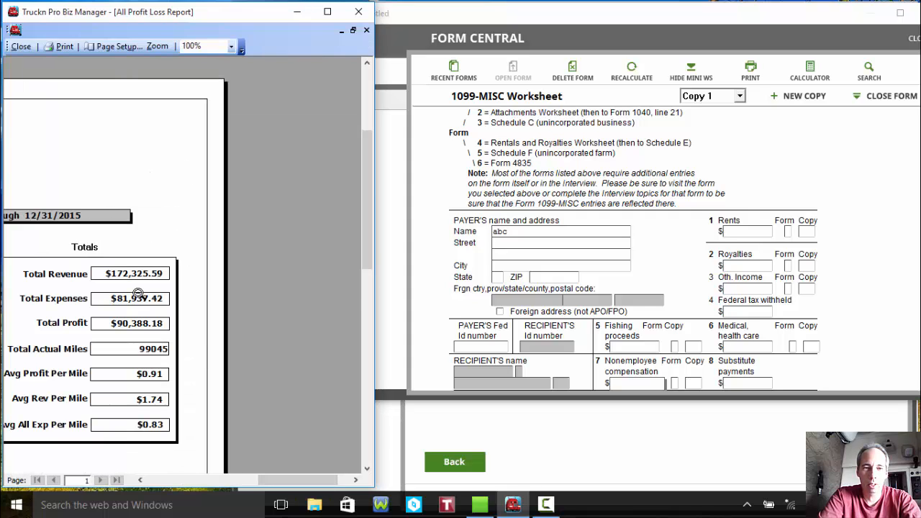
# Step: Back in the 1099-MISC Worksheet, enter 172325.59 as the box 7 nonemployee compensation, with form 3 and copy 1
pyautogui.click(628, 383)
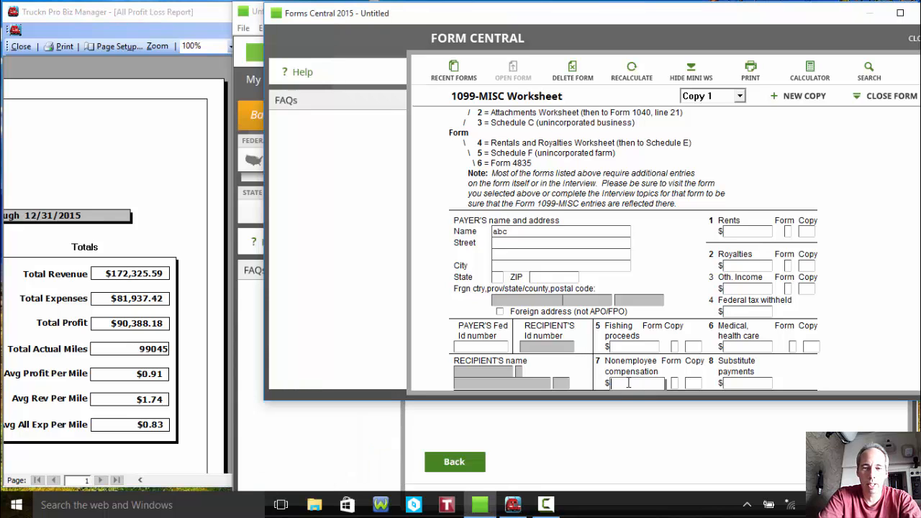
pyautogui.write('172325.59')
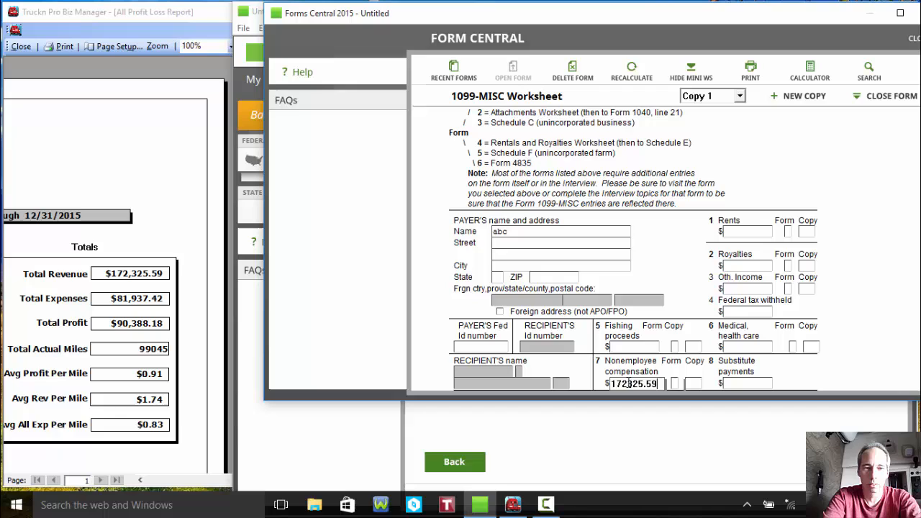
pyautogui.press('Tab')
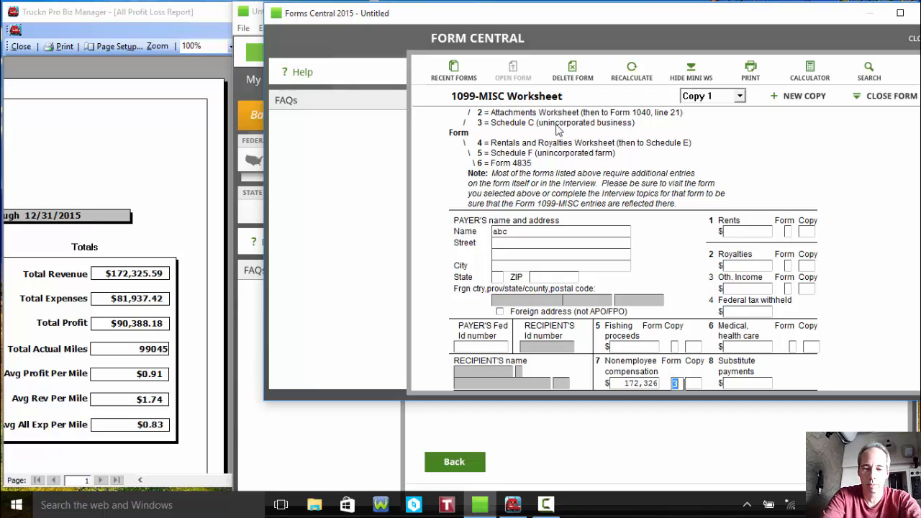
pyautogui.press('Tab')
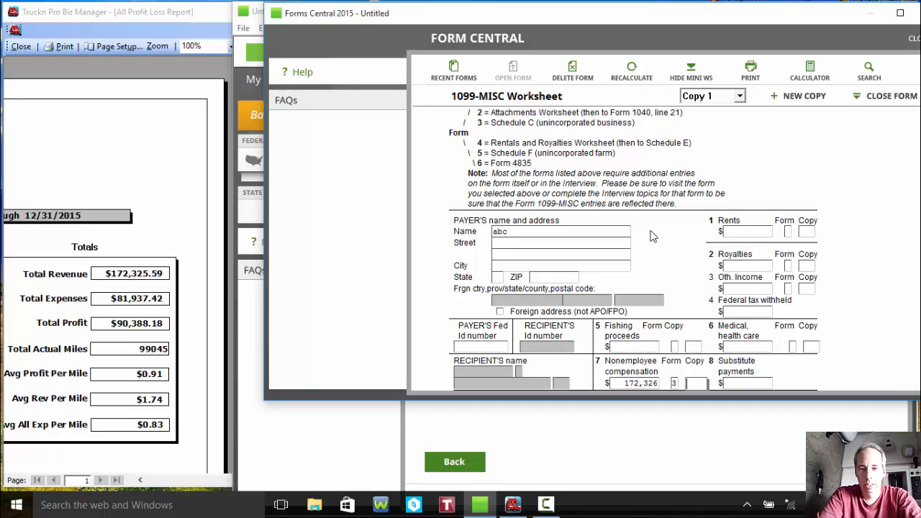
pyautogui.write('1')
pyautogui.press('Tab')
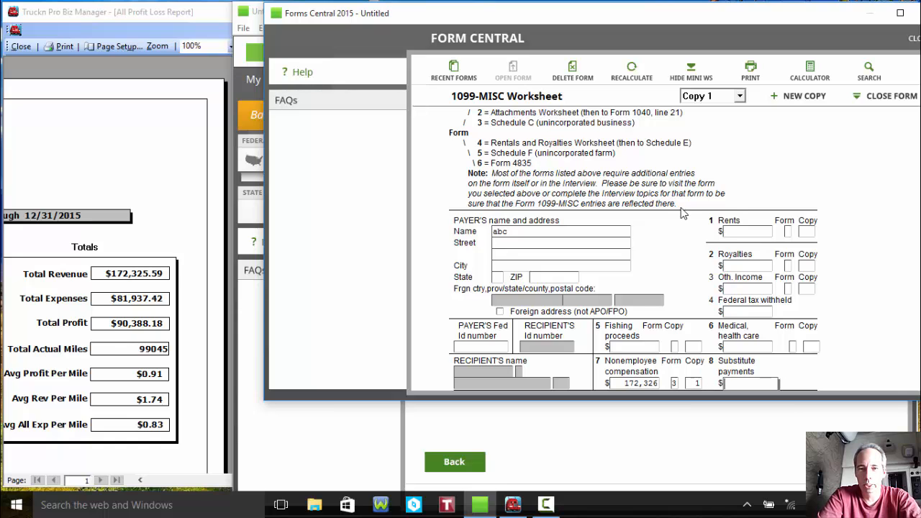
# Step: Close the 1099-MISC Worksheet and save the return as MyTaxes, replacing the existing file
pyautogui.click(888, 98)
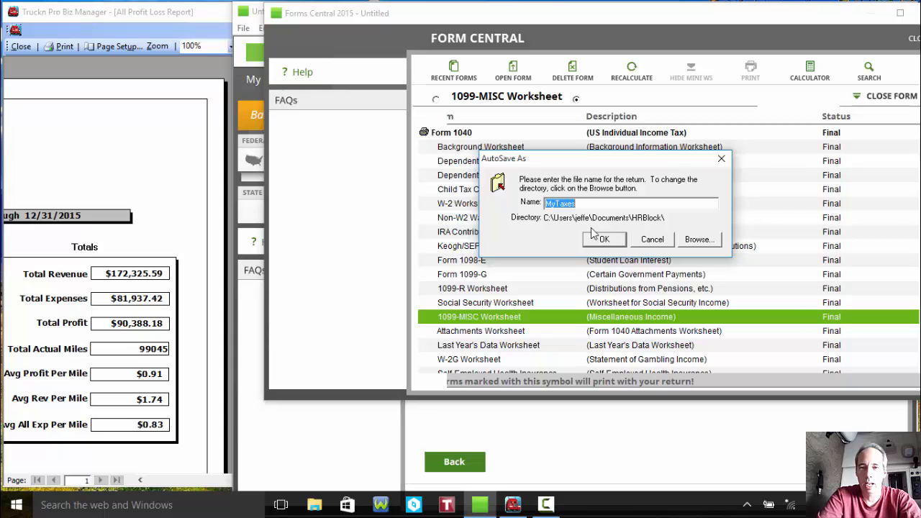
pyautogui.click(601, 241)
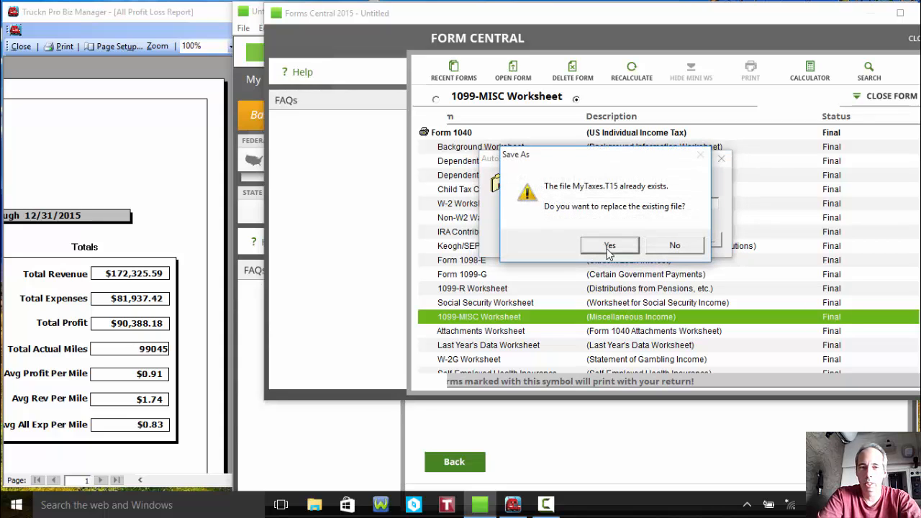
pyautogui.click(608, 249)
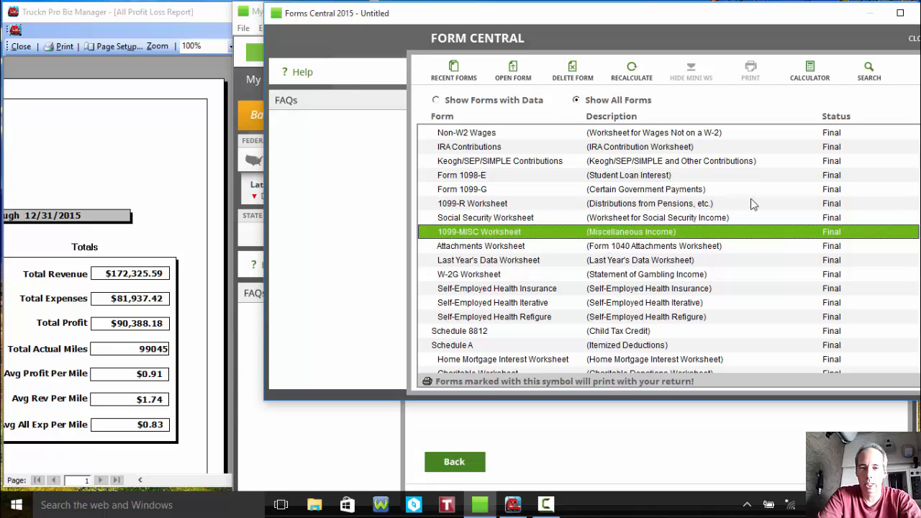
# Step: Close Form Central to check the federal amount owed, and reopen it to open the Vehicle Worksheet under Form 4562
pyautogui.click(913, 41)
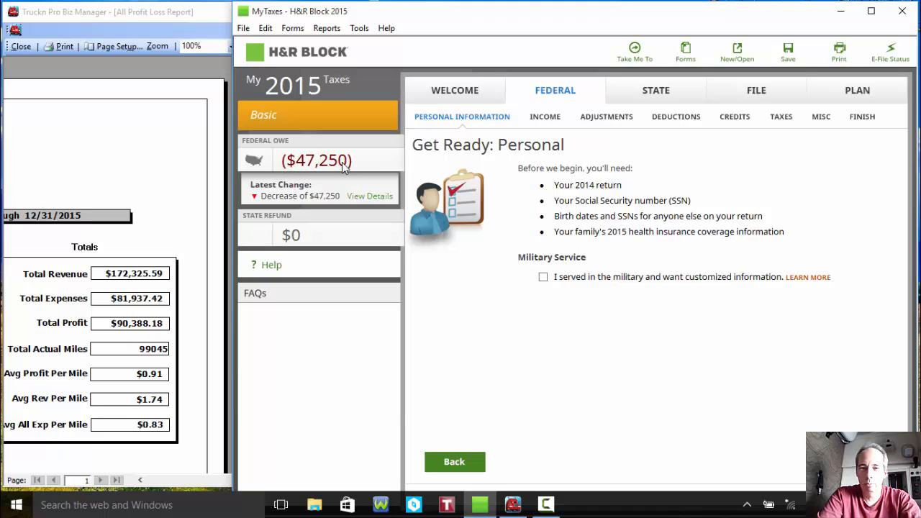
pyautogui.moveTo(343, 164)
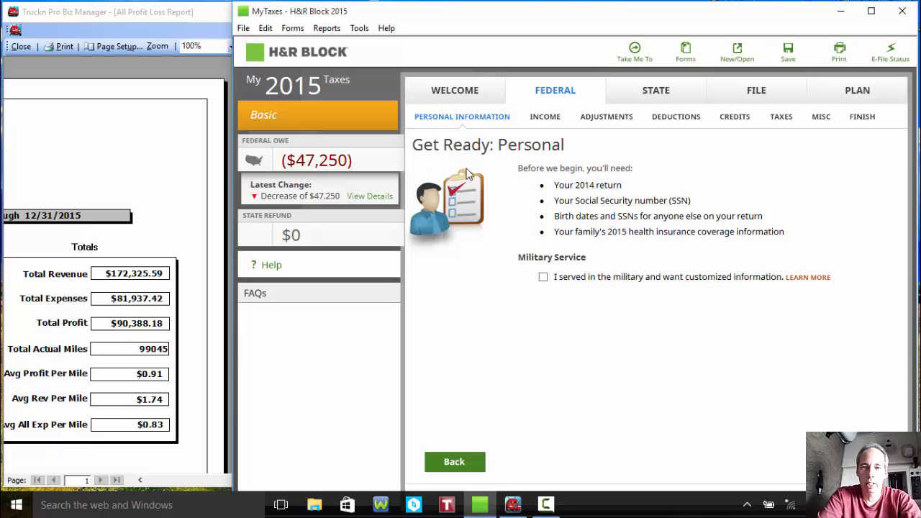
pyautogui.click(685, 51)
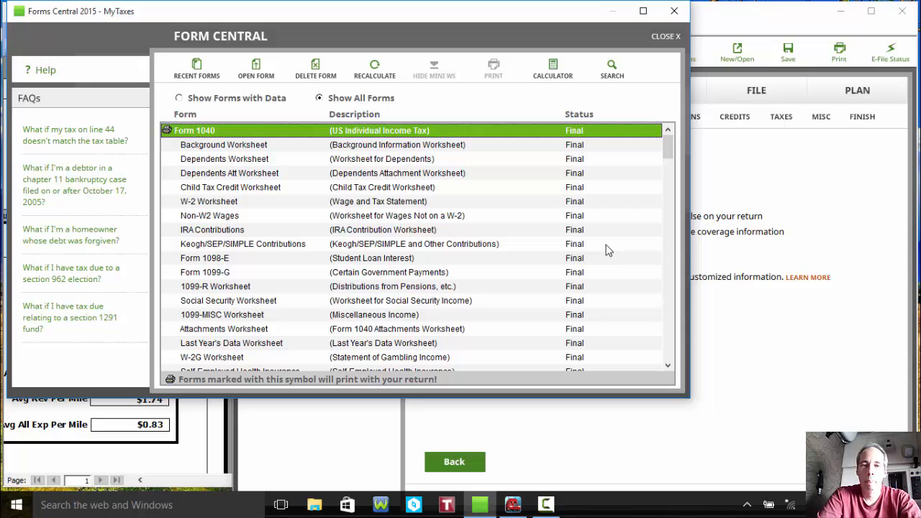
pyautogui.click(669, 367)
pyautogui.click(669, 349)
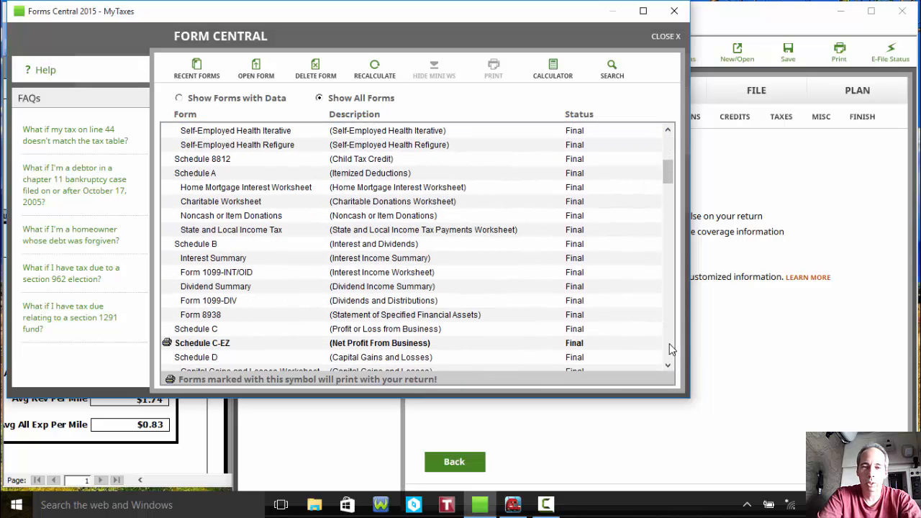
pyautogui.click(670, 349)
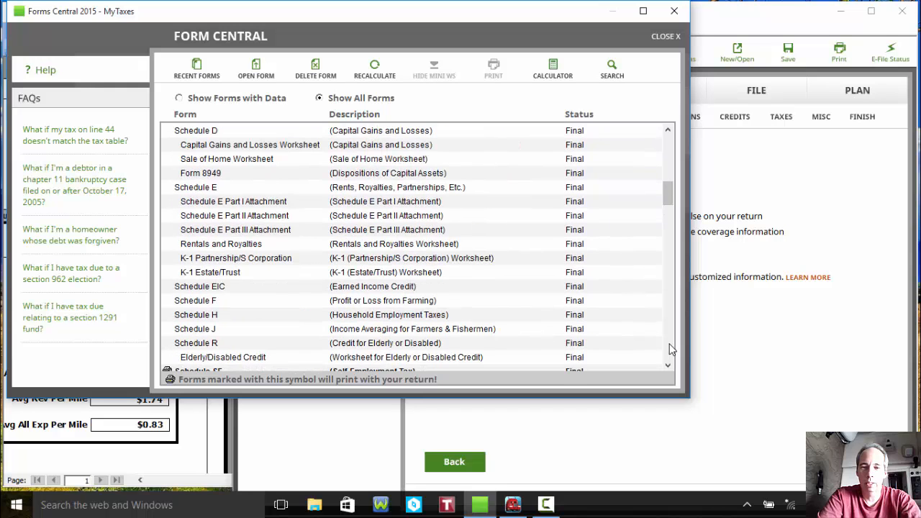
pyautogui.click(669, 349)
pyautogui.click(669, 349)
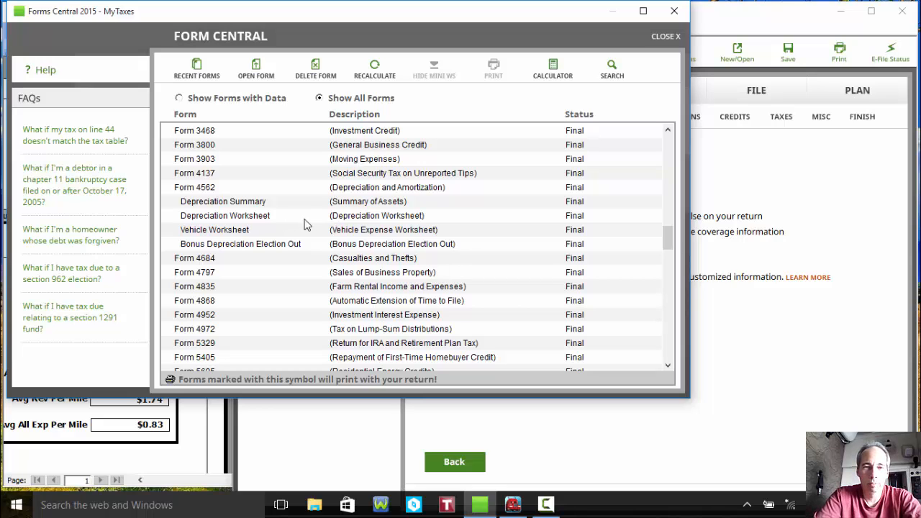
pyautogui.doubleClick(279, 231)
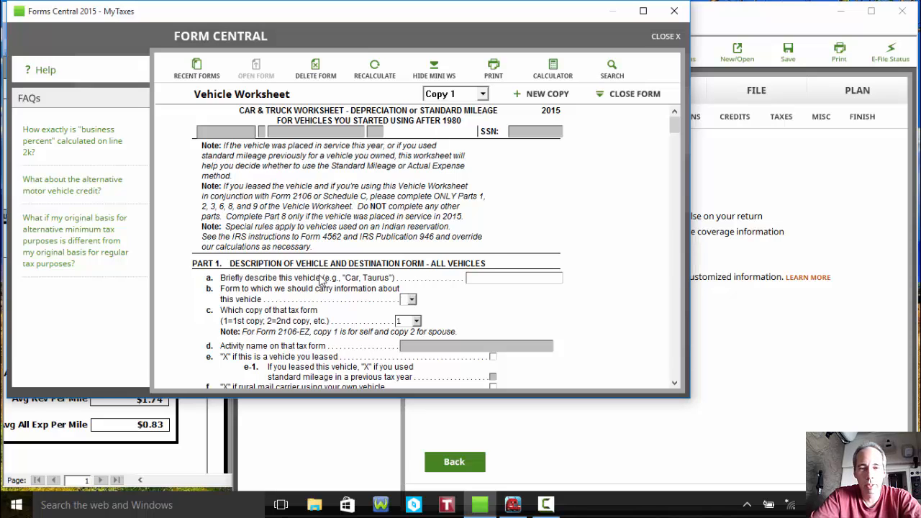
# Step: Describe the vehicle as tractor and carry its information to Schedule C (Sole proprietorship)
pyautogui.click(503, 279)
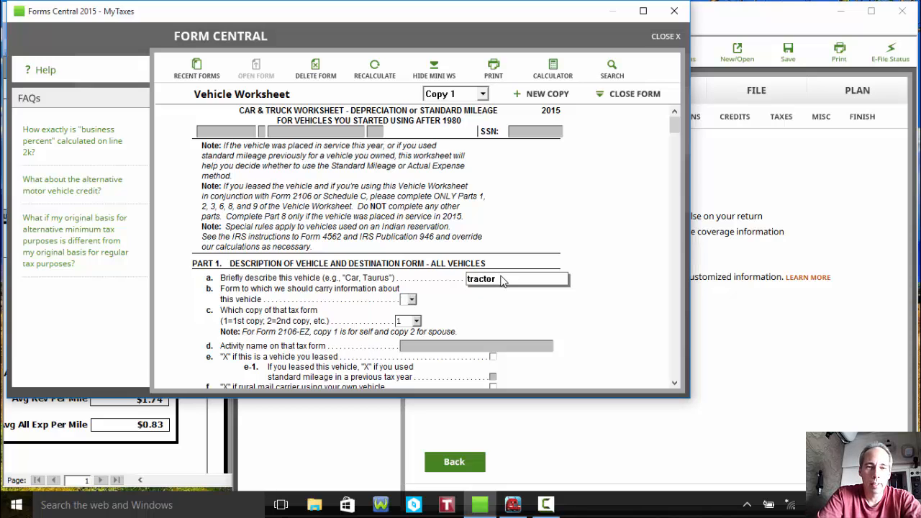
pyautogui.press('Tab')
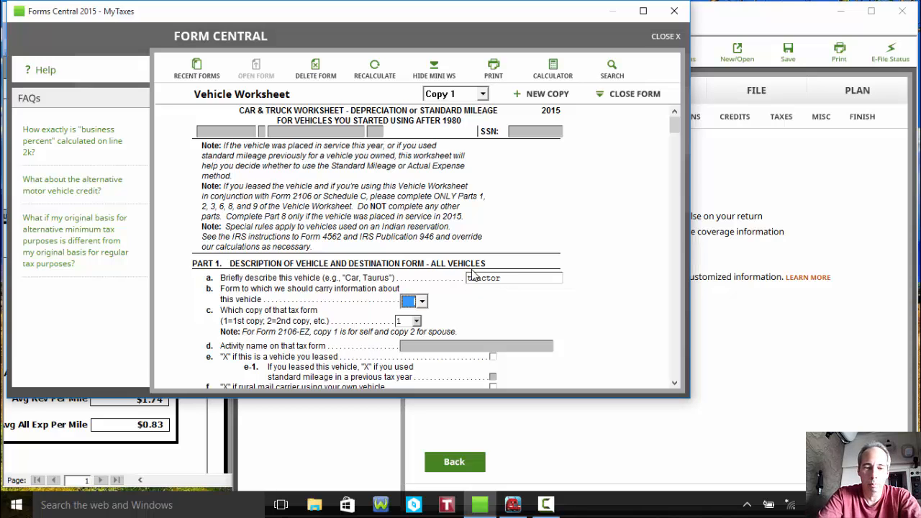
pyautogui.click(423, 302)
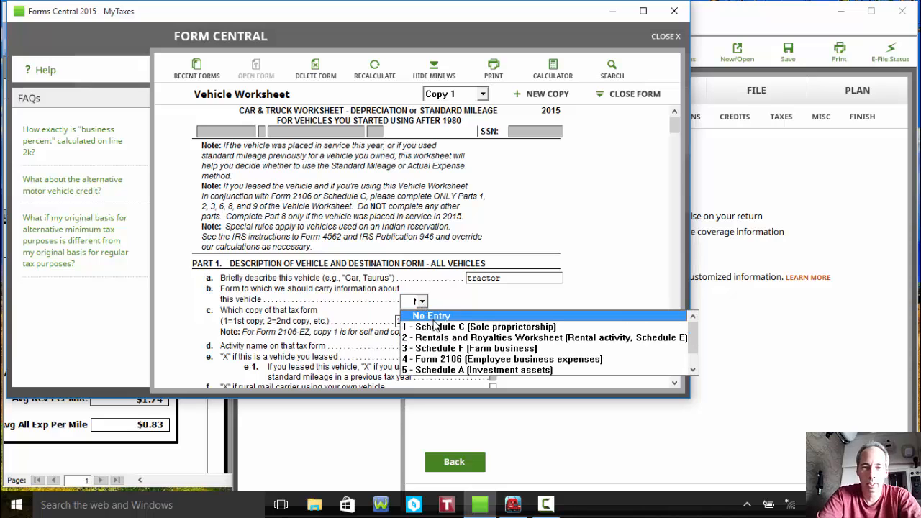
pyautogui.click(435, 329)
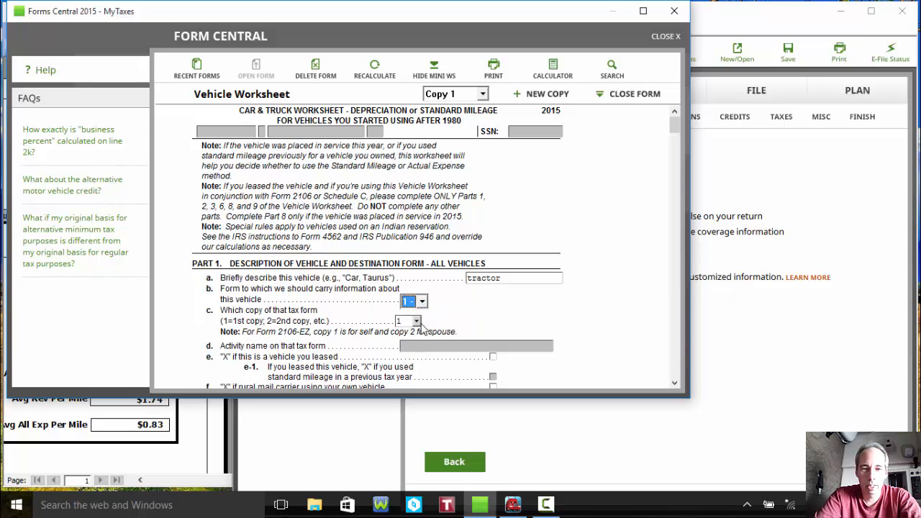
# Step: Set the date the vehicle was placed in service to 01/01/2015 in Part 2
pyautogui.moveTo(676, 385); pyautogui.dragTo(676, 385)
pyautogui.click(529, 155)
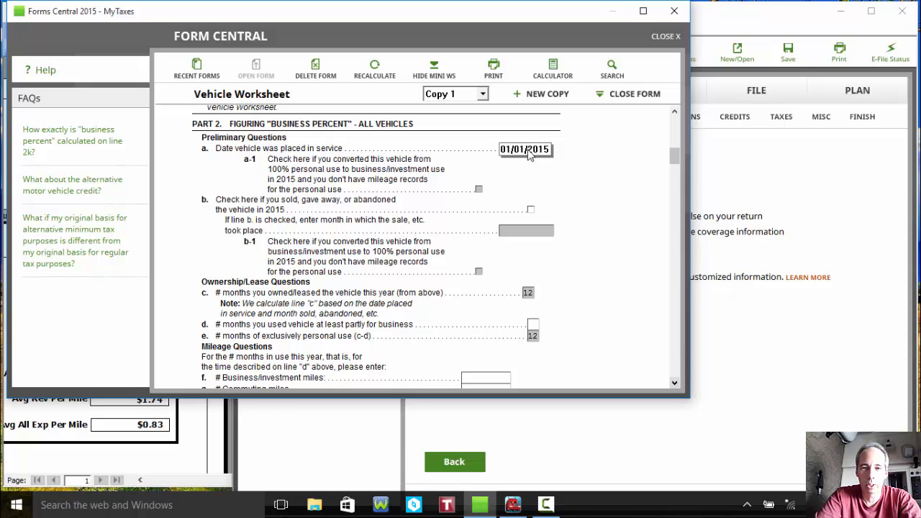
pyautogui.press('Tab')
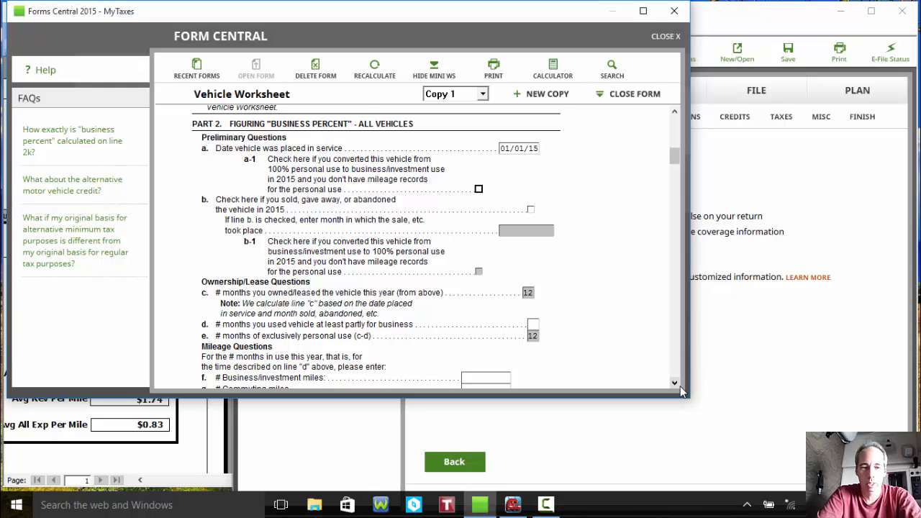
# Step: Find the mileage questions in Part 2 and look up the total actual miles in Truckn Pro's All Profit and Loss Report
pyautogui.scroll(-3, 674, 378)
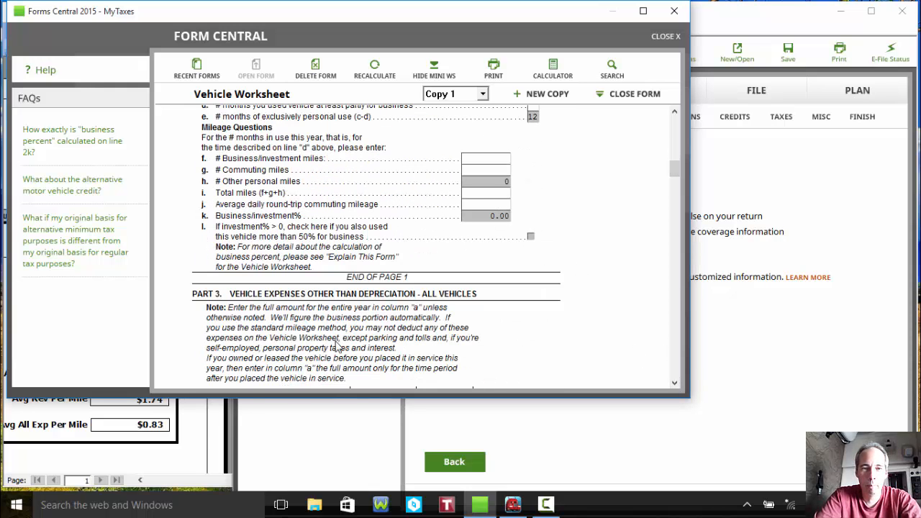
pyautogui.click(182, 437)
pyautogui.click(166, 376)
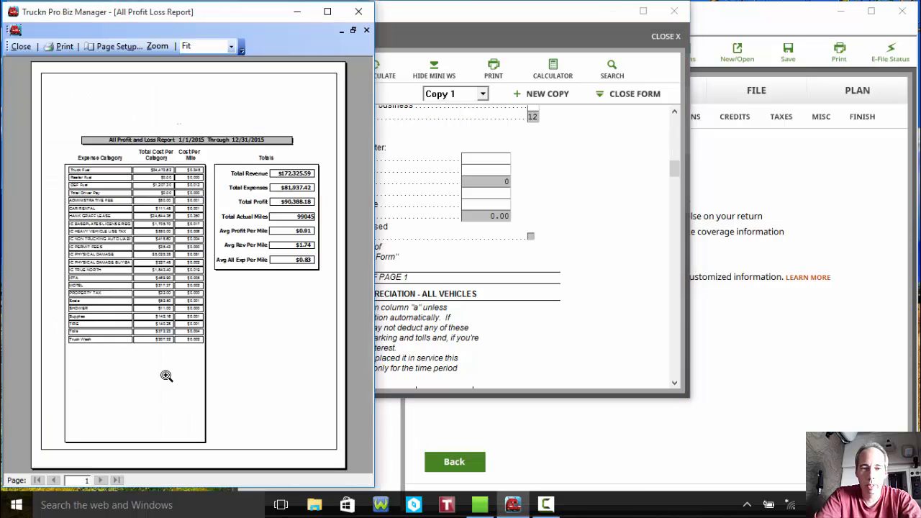
pyautogui.click(234, 320)
pyautogui.click(355, 480)
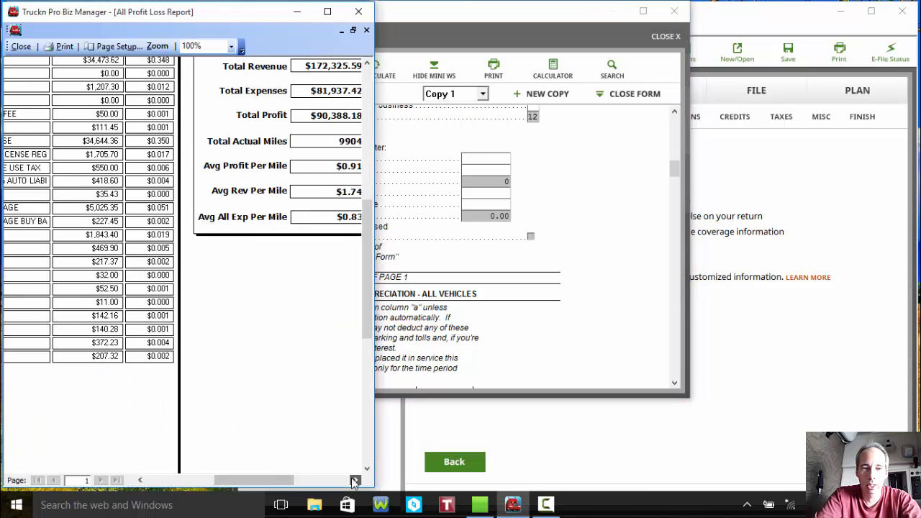
pyautogui.click(355, 480)
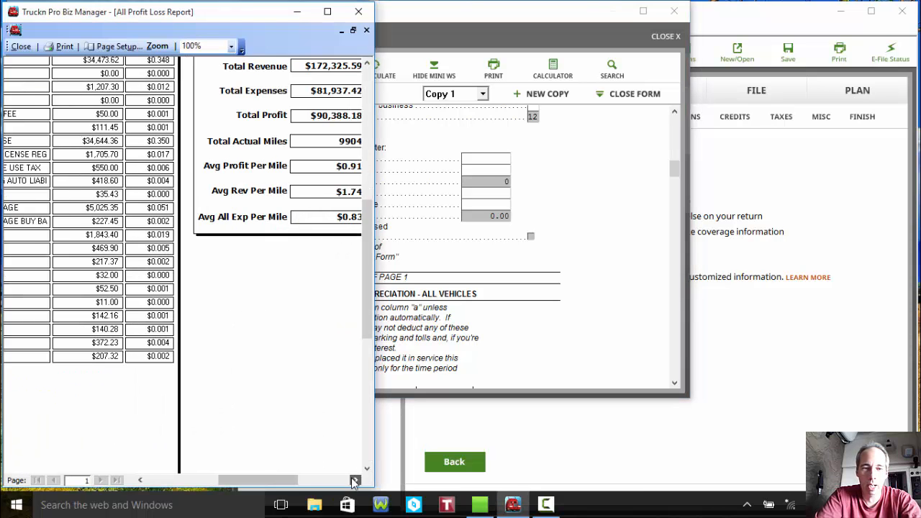
# Step: Back in the Vehicle Worksheet, enter 99045 for both business/investment miles and total miles, with 0 commuting miles and 0 average daily commuting mileage
pyautogui.click(547, 208)
pyautogui.click(475, 161)
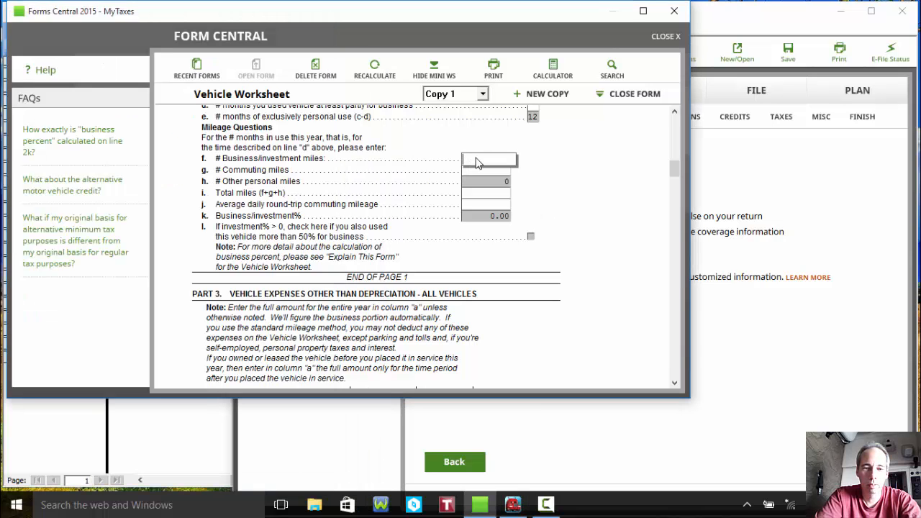
pyautogui.write('99045')
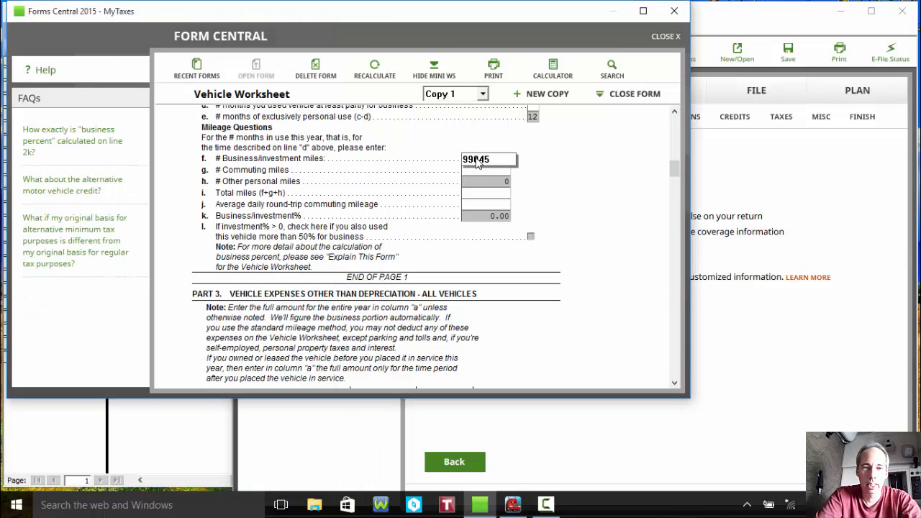
pyautogui.press('Tab')
pyautogui.press('Tab')
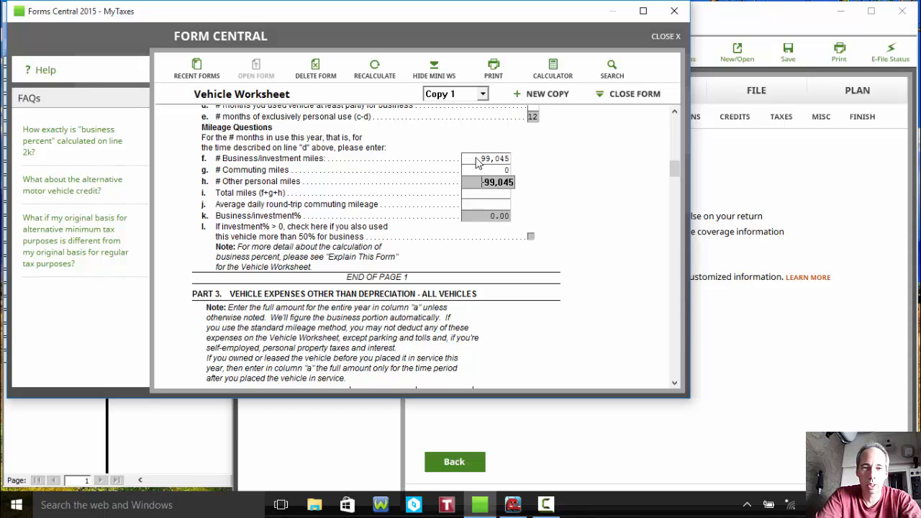
pyautogui.press('Tab')
pyautogui.write('990')
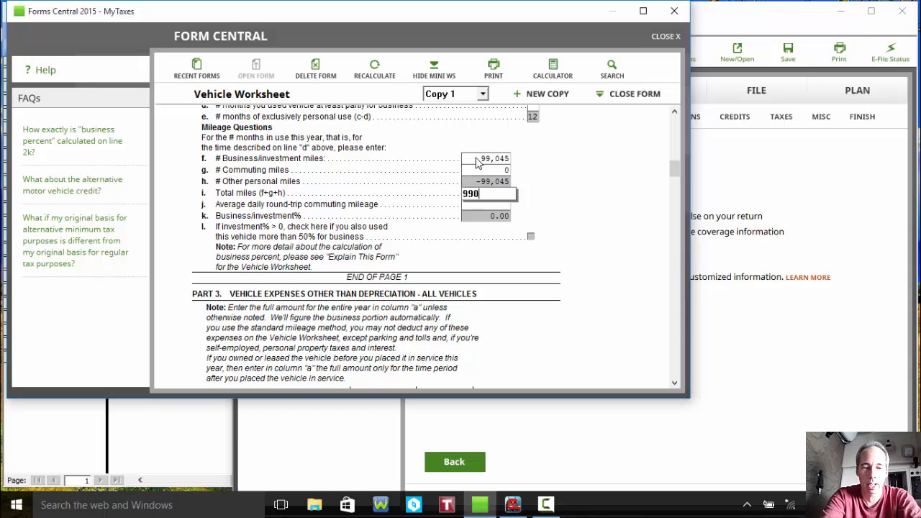
pyautogui.press('Tab')
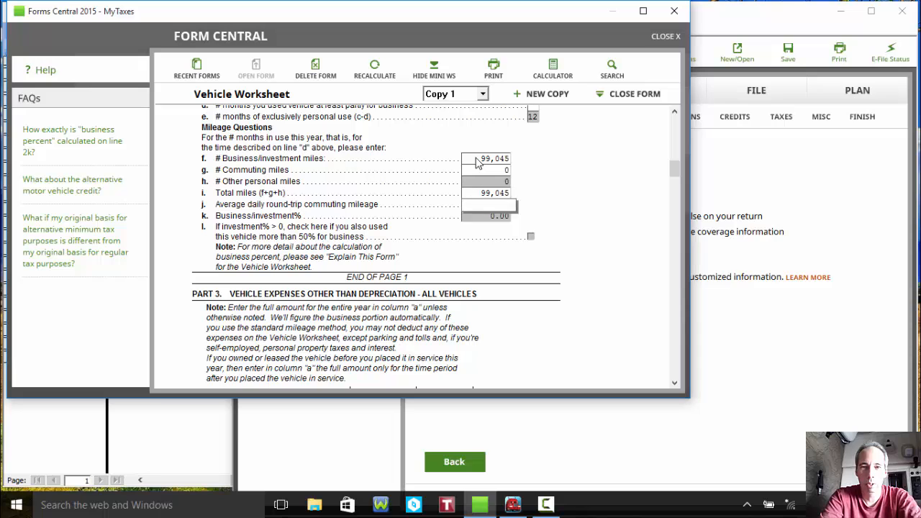
pyautogui.press('Tab')
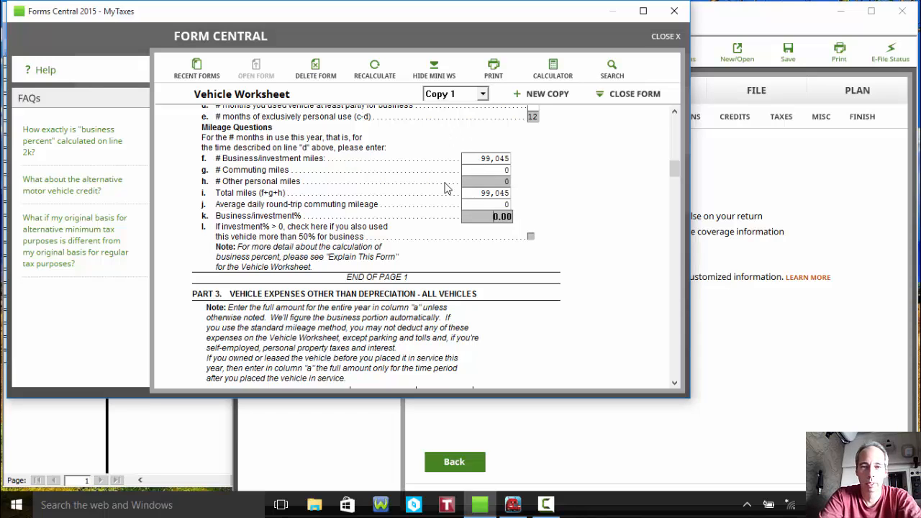
# Step: Clear the total miles on line i and enter 99045 again
pyautogui.click(499, 195)
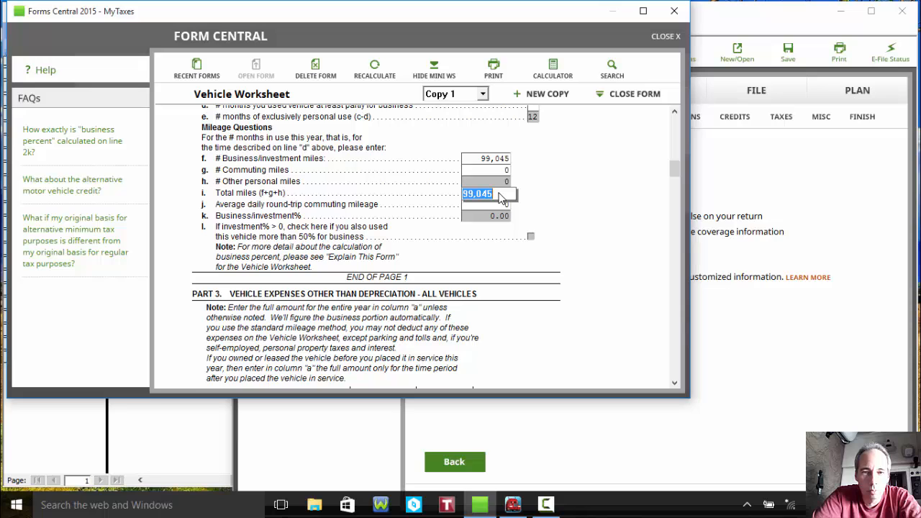
pyautogui.press('Delete')
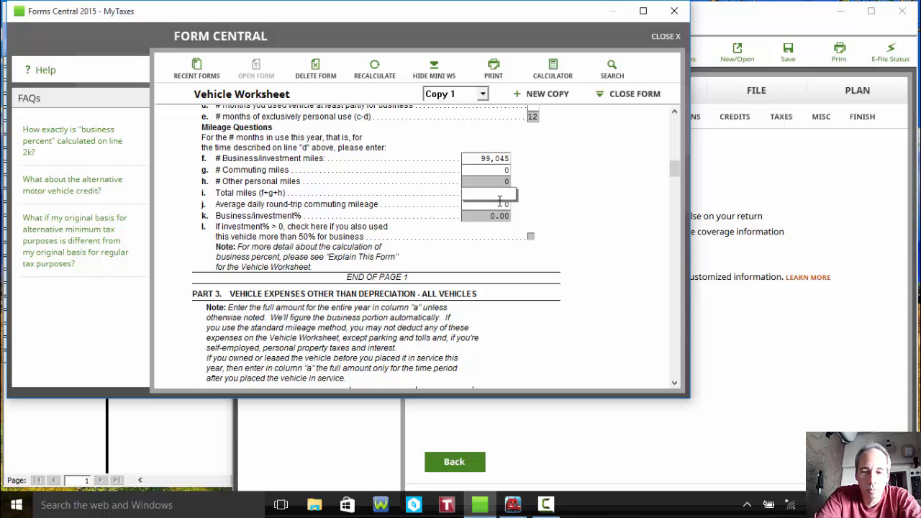
pyautogui.press('Tab')
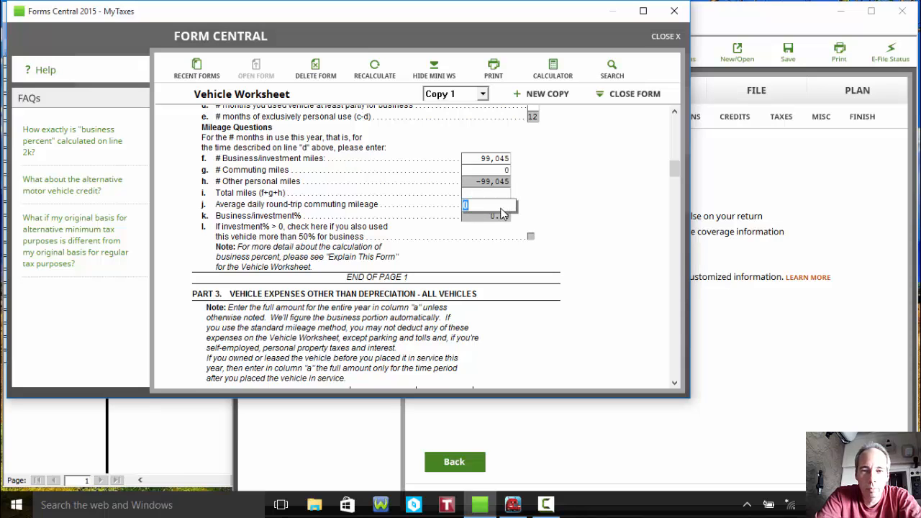
pyautogui.click(502, 194)
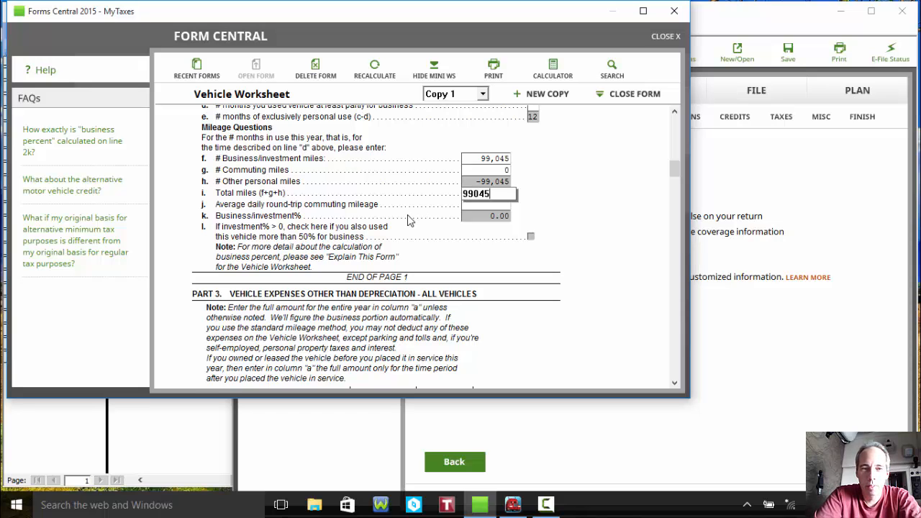
pyautogui.press('Tab')
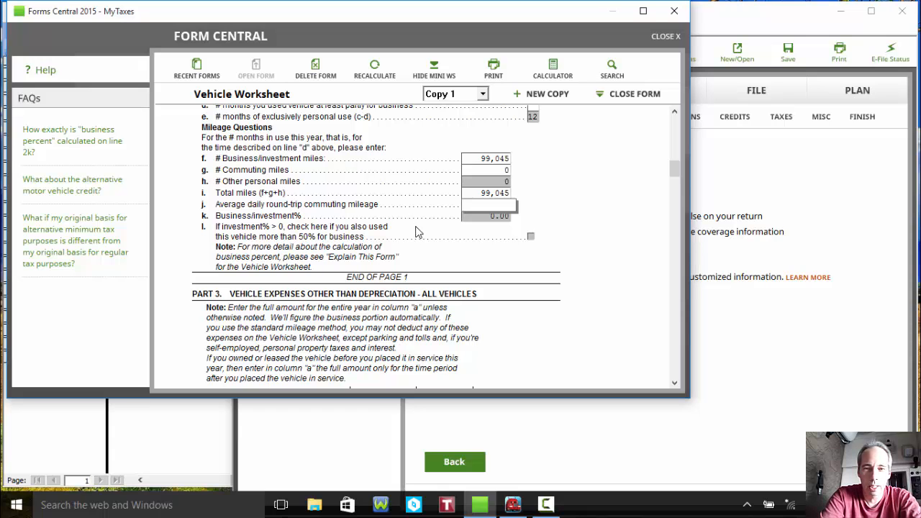
# Step: Set the number of months the vehicle was used at least partly for business to 12
pyautogui.click(673, 113)
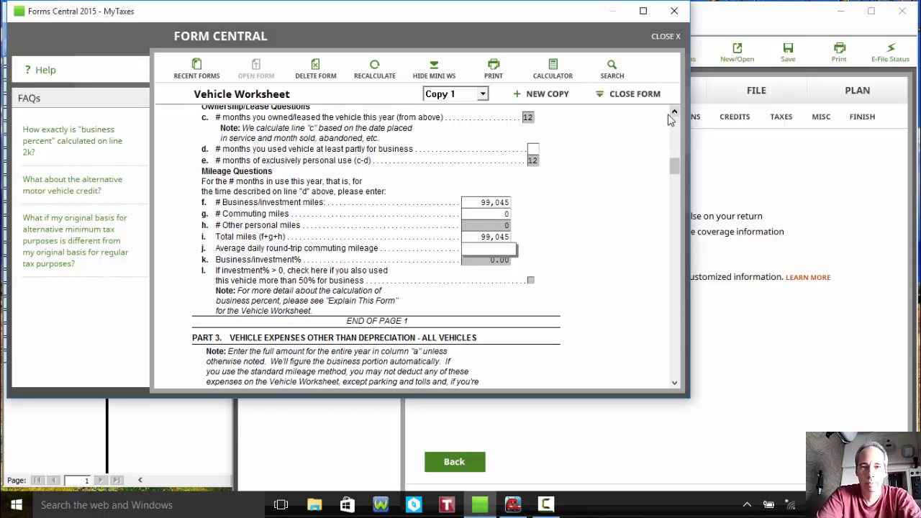
pyautogui.click(536, 150)
pyautogui.write('12')
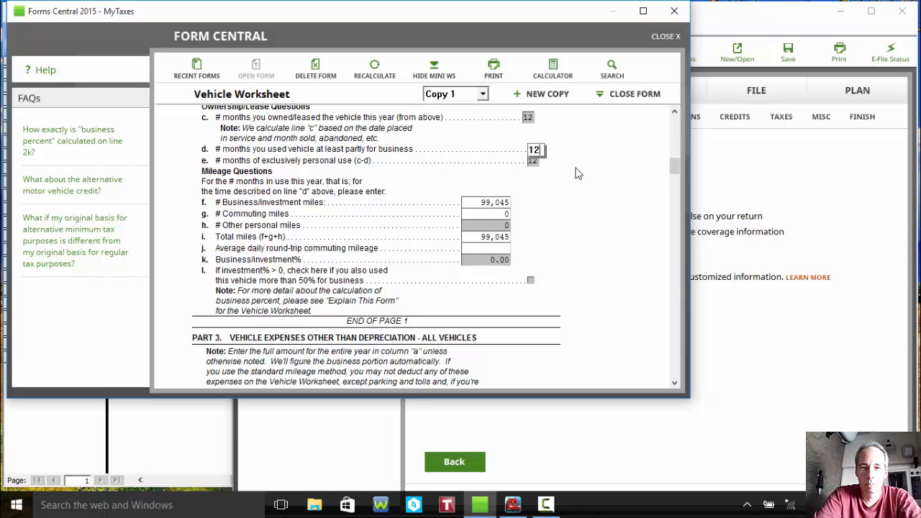
pyautogui.press('Tab')
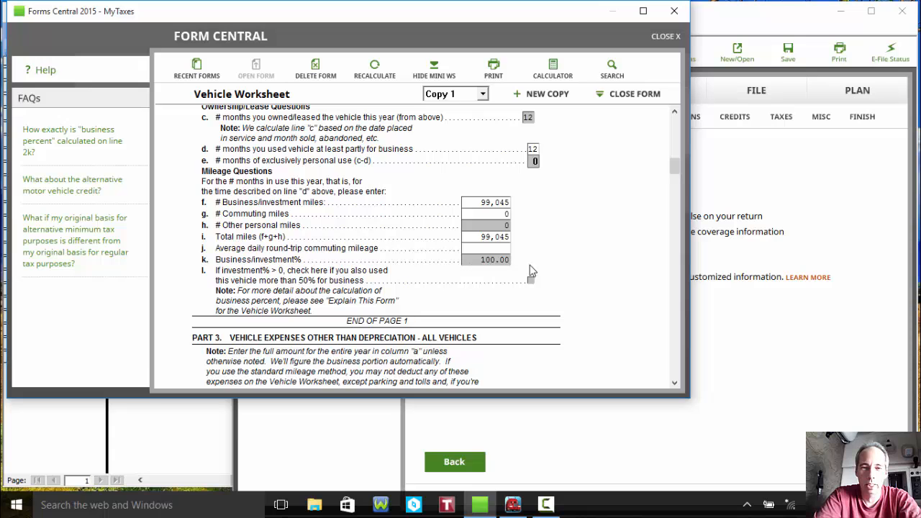
# Step: Arrange the Vehicle Worksheet's Part 3 expenses beside the Profit and Loss Report, with the report's expense categories and amounts in view
pyautogui.click(674, 383)
pyautogui.moveTo(674, 386); pyautogui.dragTo(675, 386)
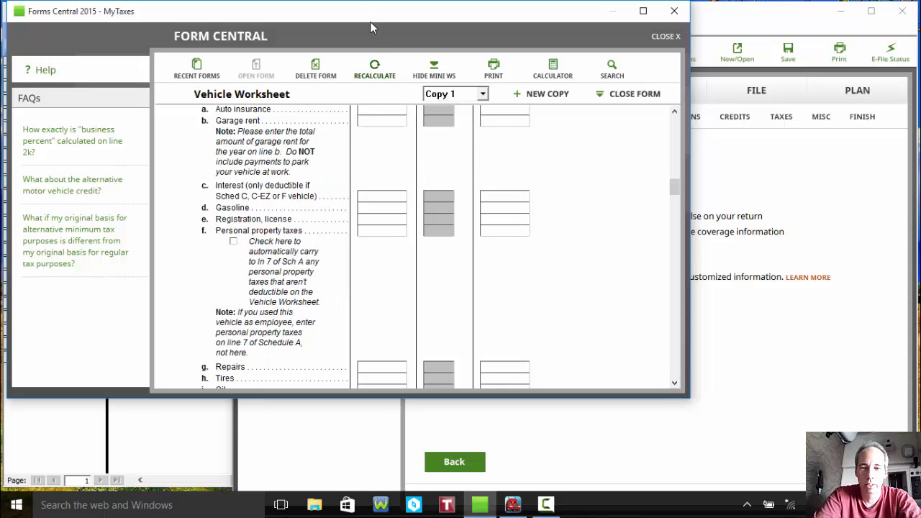
pyautogui.moveTo(353, 12); pyautogui.dragTo(583, 23)
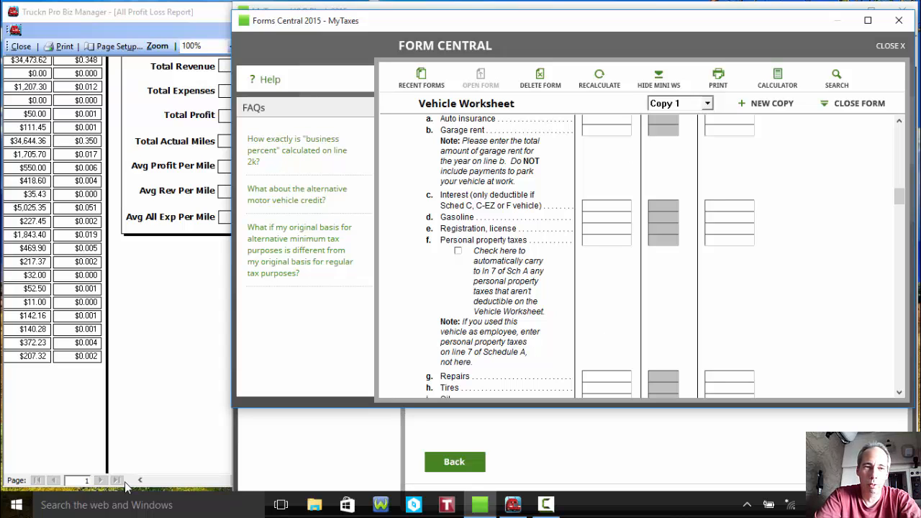
pyautogui.moveTo(140, 480); pyautogui.dragTo(141, 481)
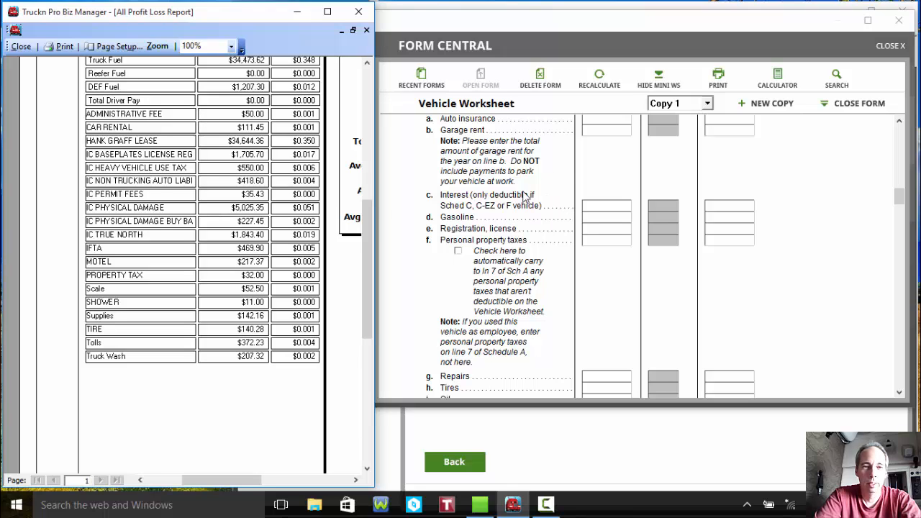
# Step: Enter 5700 for auto insurance and 1200 for interest in the Vehicle Worksheet's actual expenses
pyautogui.click(606, 123)
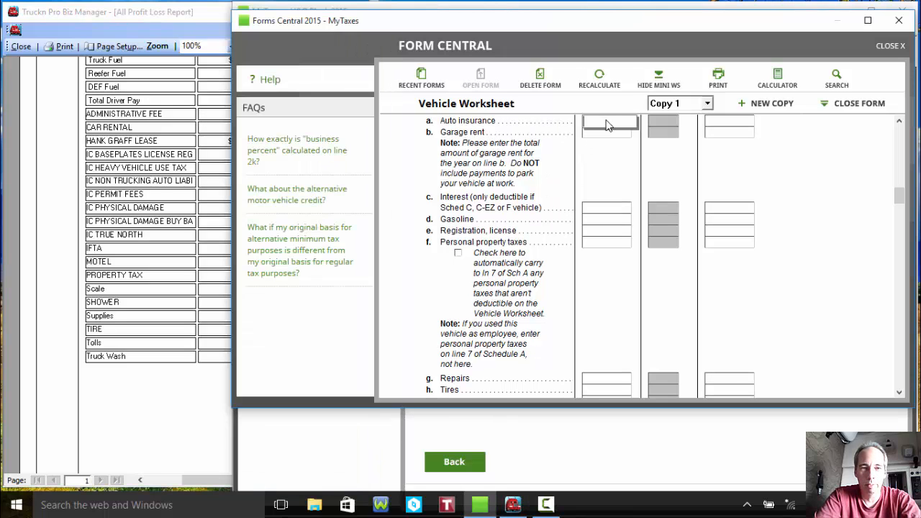
pyautogui.write('5700')
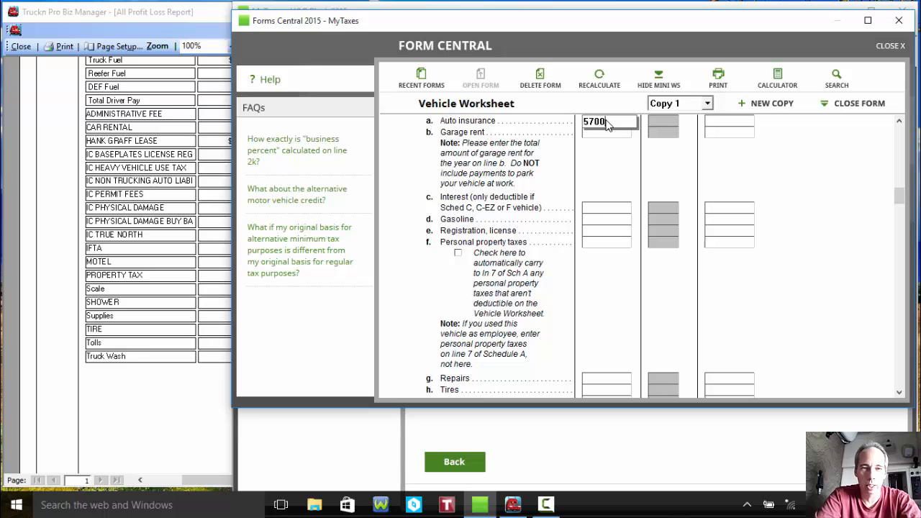
pyautogui.press('Tab')
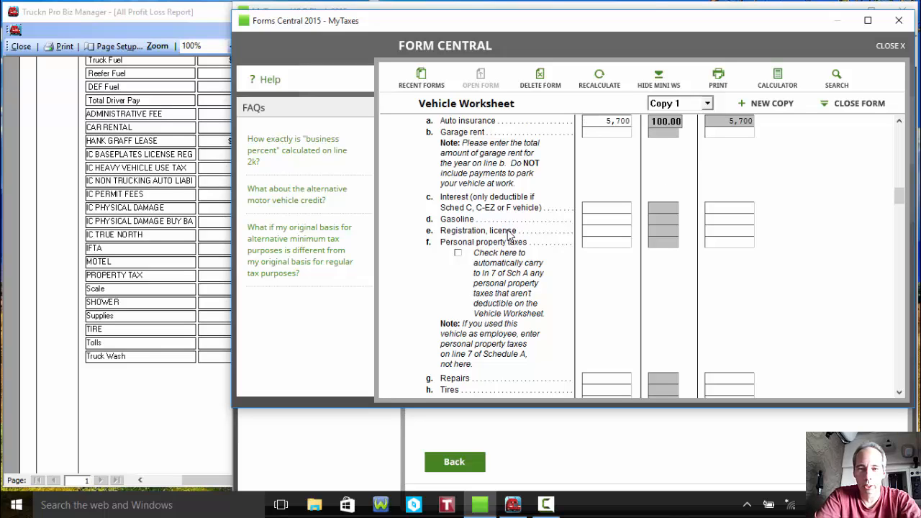
pyautogui.click(604, 210)
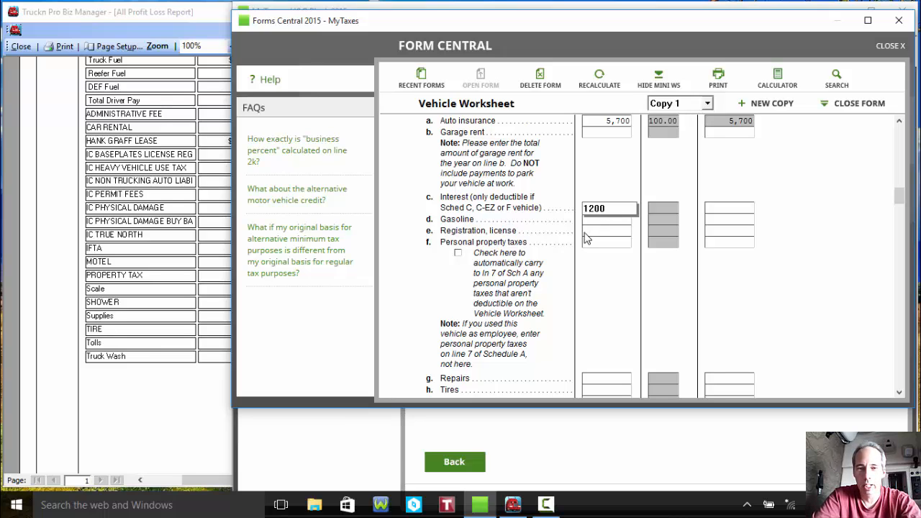
pyautogui.press('Tab')
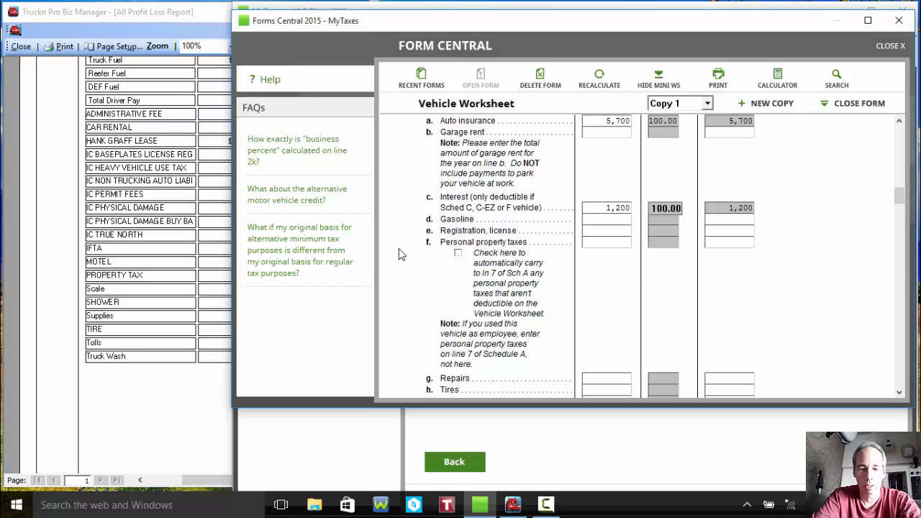
# Step: Check the fuel amounts in the Profit and Loss Report and enter 35500 for gasoline in the Vehicle Worksheet, accepting the large amount
pyautogui.click(186, 123)
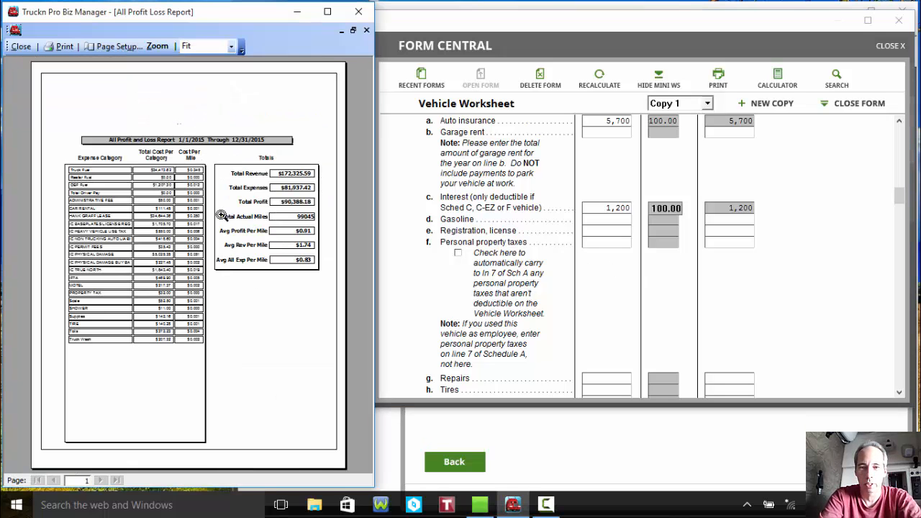
pyautogui.click(188, 193)
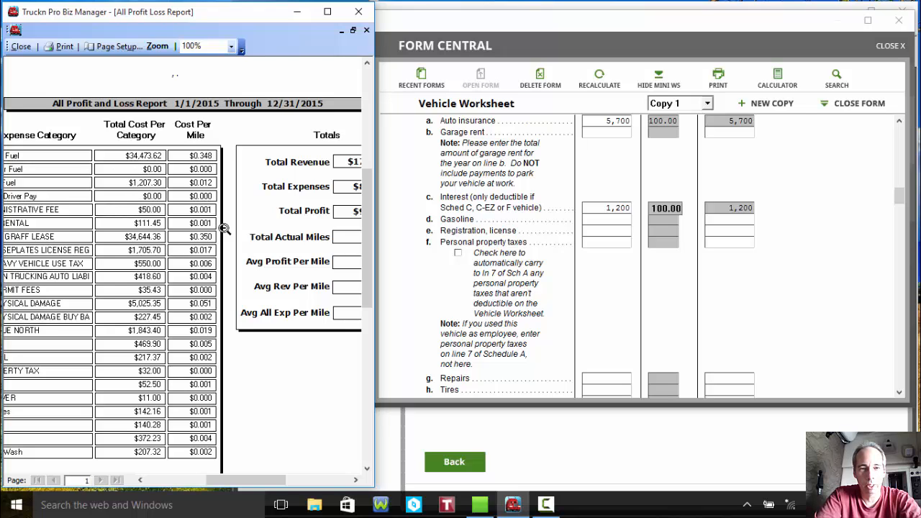
pyautogui.click(615, 223)
pyautogui.write('3550')
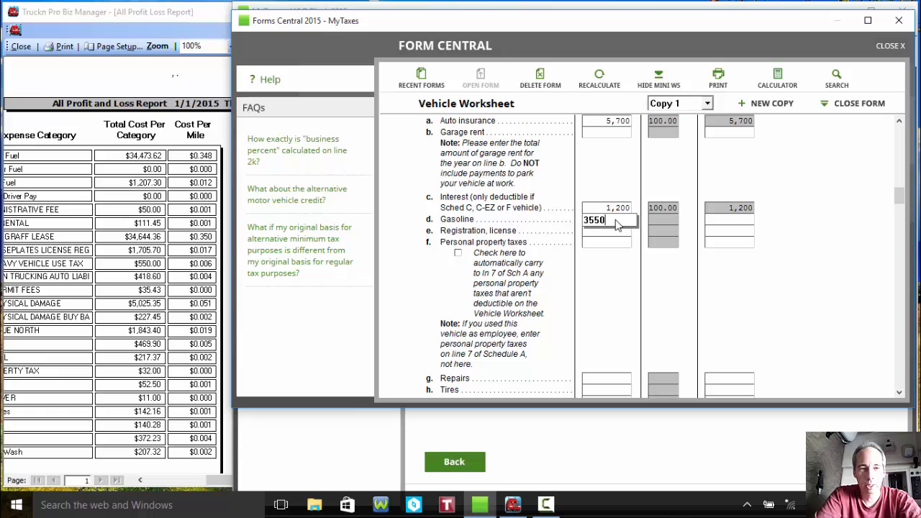
pyautogui.write('0')
pyautogui.press('Tab')
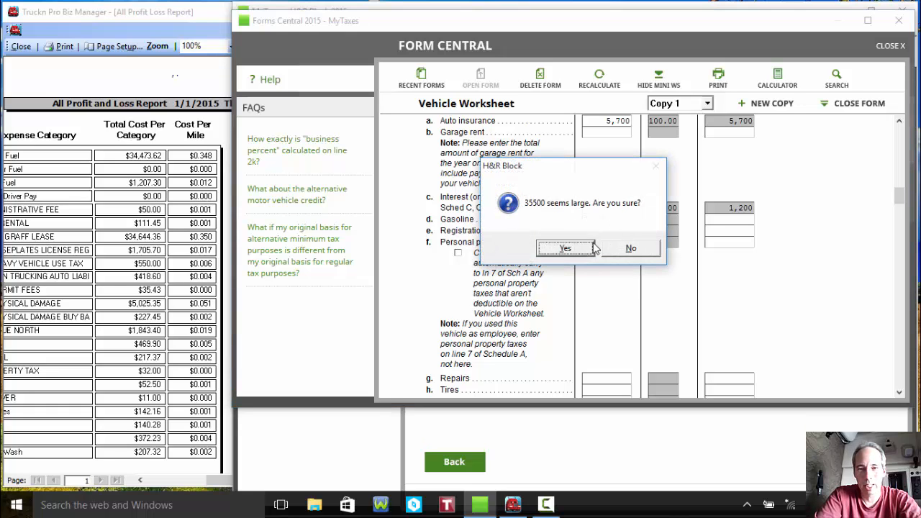
pyautogui.click(585, 248)
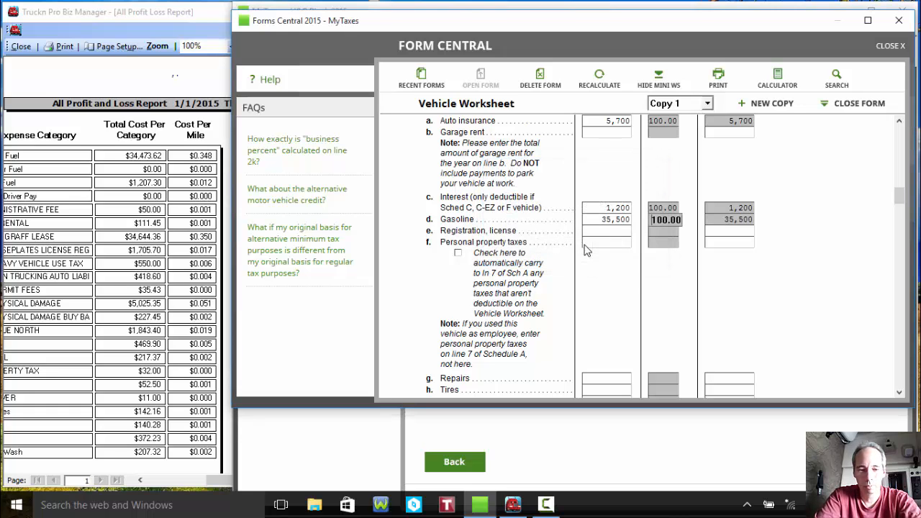
# Step: Consult the report's license and permit expenses and enter 2250 for registration and license, accepting the large amount
pyautogui.click(623, 234)
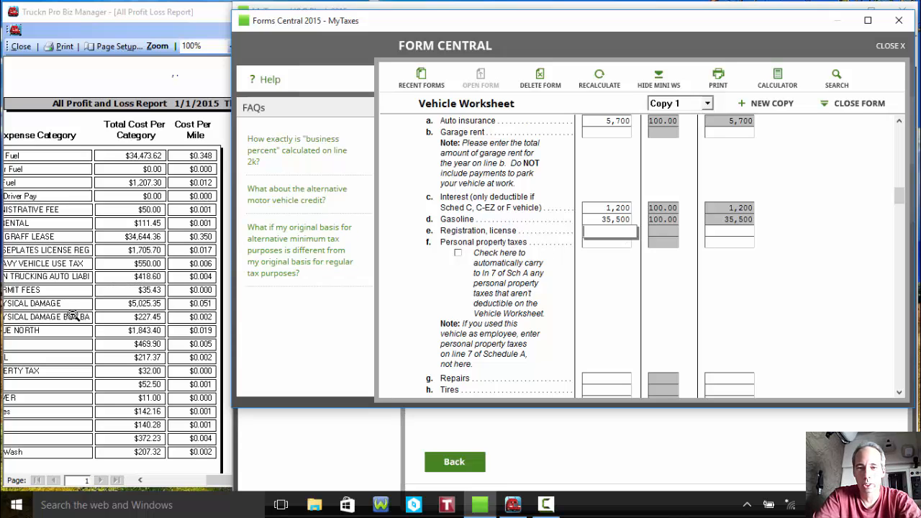
pyautogui.click(140, 480)
pyautogui.click(140, 480)
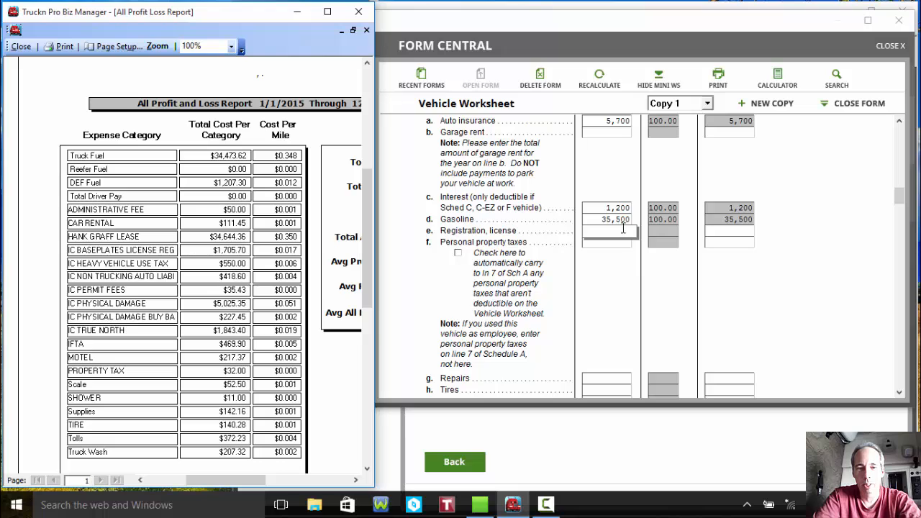
pyautogui.scroll(-5, 600, 298)
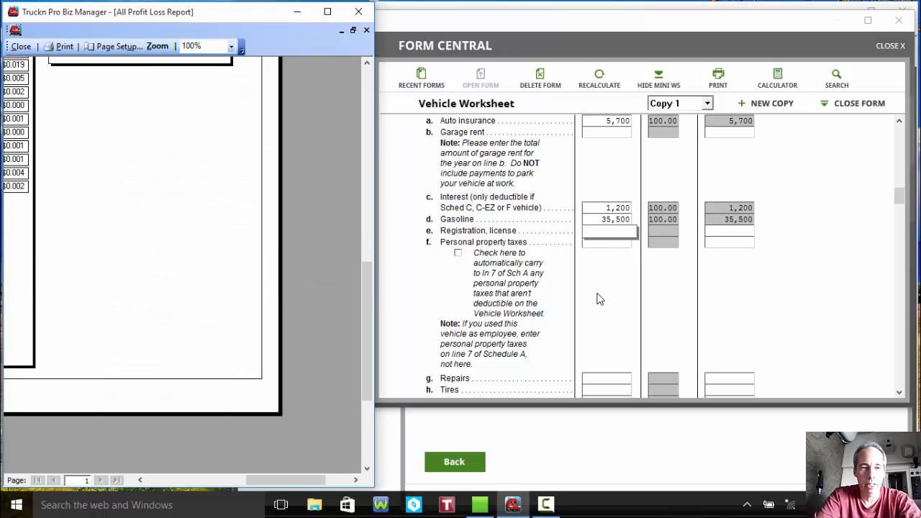
pyautogui.click(614, 230)
pyautogui.write('2')
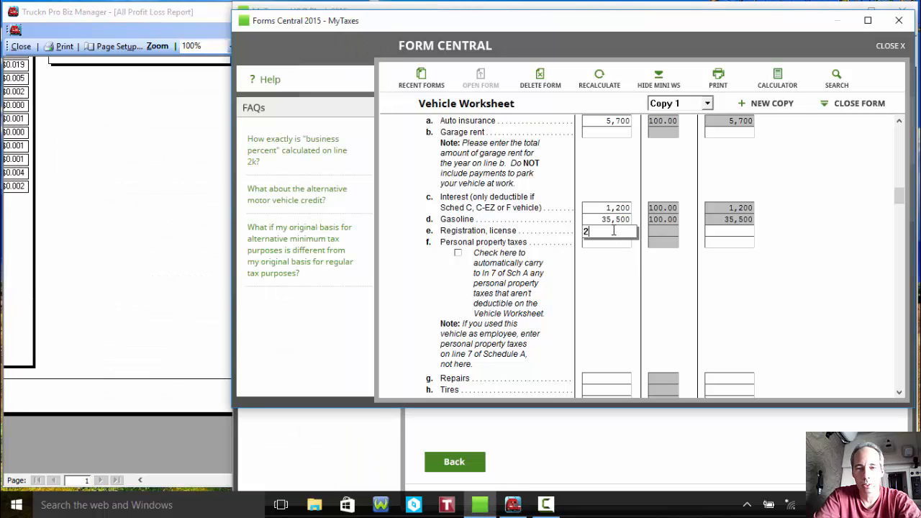
pyautogui.write('250')
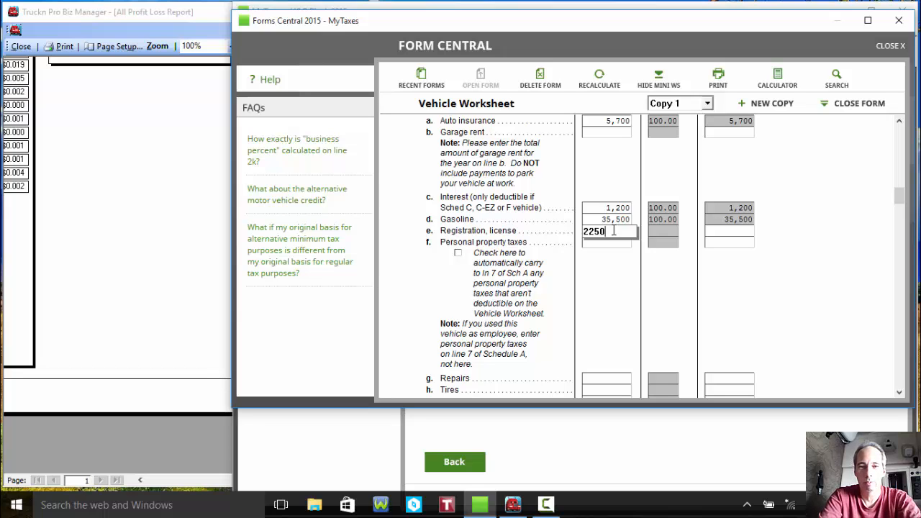
pyautogui.press('Tab')
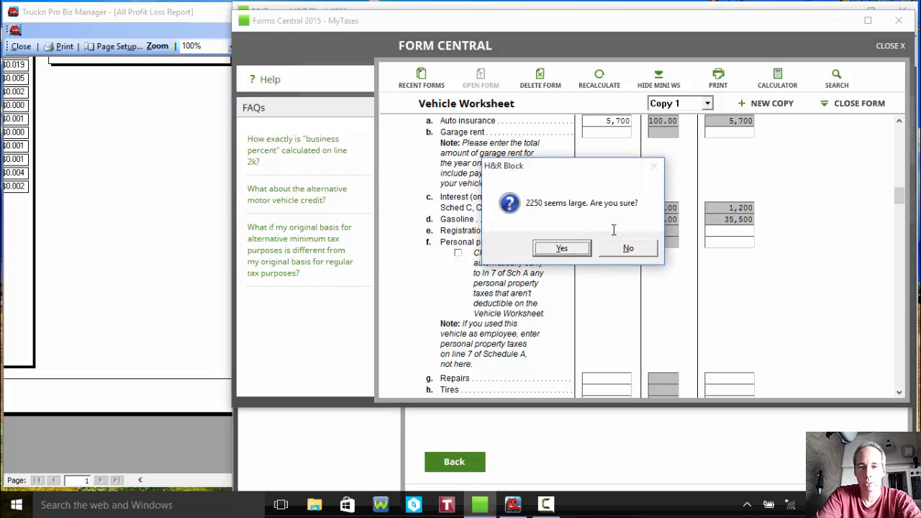
pyautogui.click(561, 248)
# Step: Bring the report's expense categories back into view and enter 14000 for repairs on line g, accepting the large amount
pyautogui.click(47, 216)
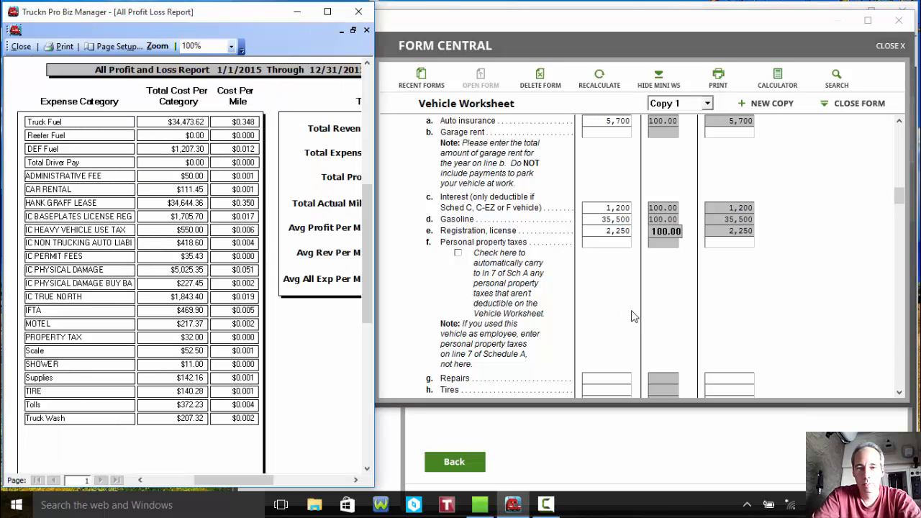
pyautogui.click(900, 393)
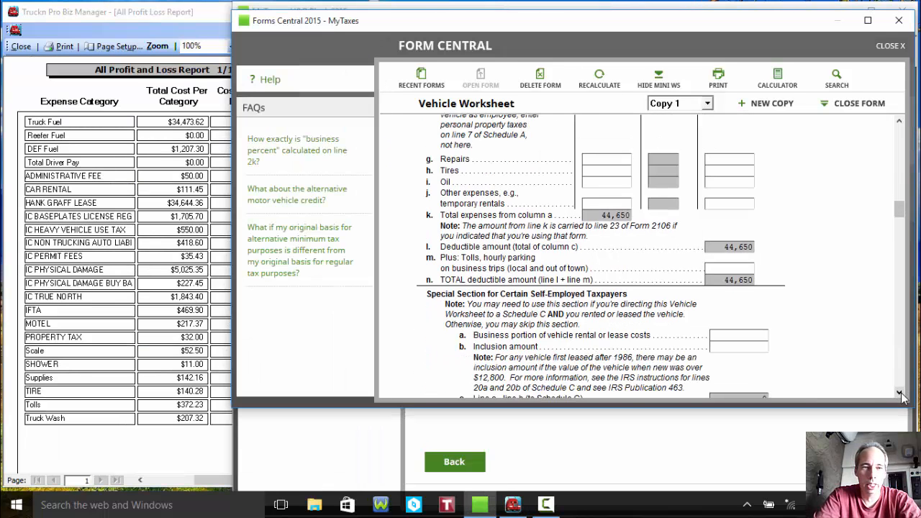
pyautogui.click(614, 163)
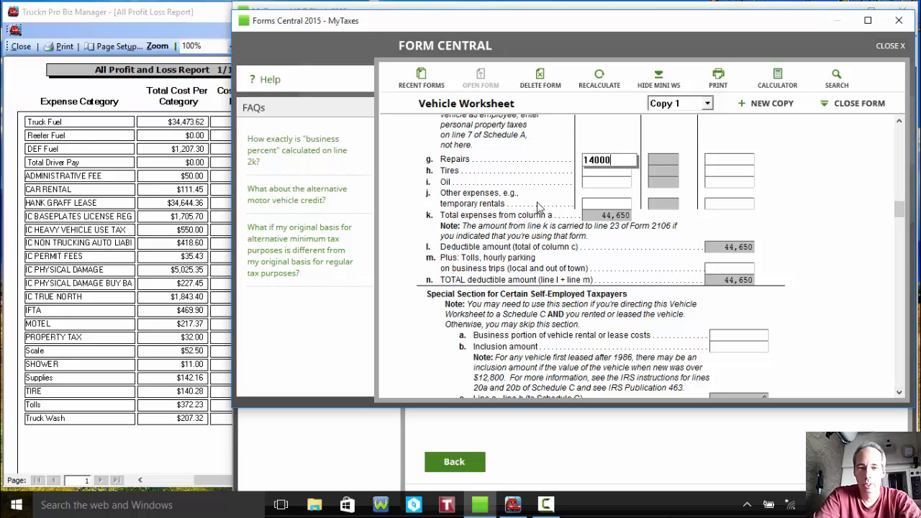
pyautogui.press('Tab')
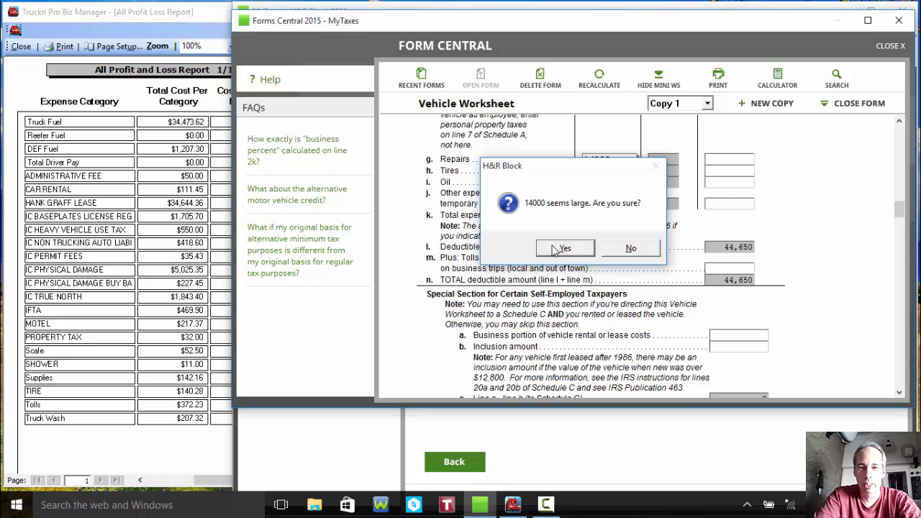
pyautogui.click(562, 249)
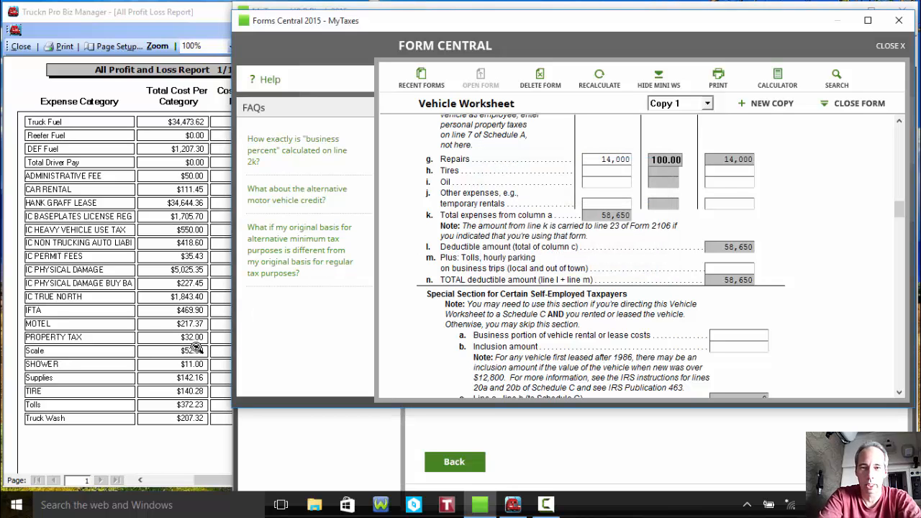
# Step: Enter 6000 for tires and 2300 for oil in the vehicle expenses, accepting the large oil amount
pyautogui.click(610, 173)
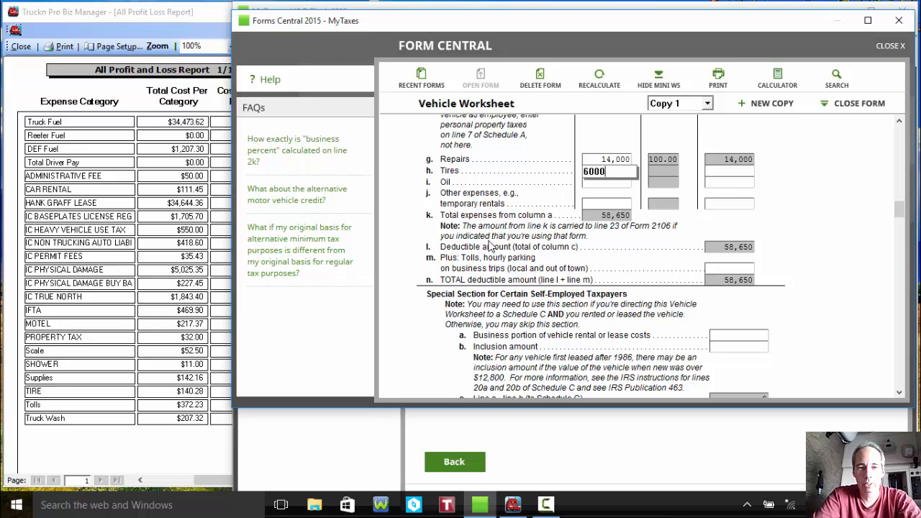
pyautogui.press('Tab')
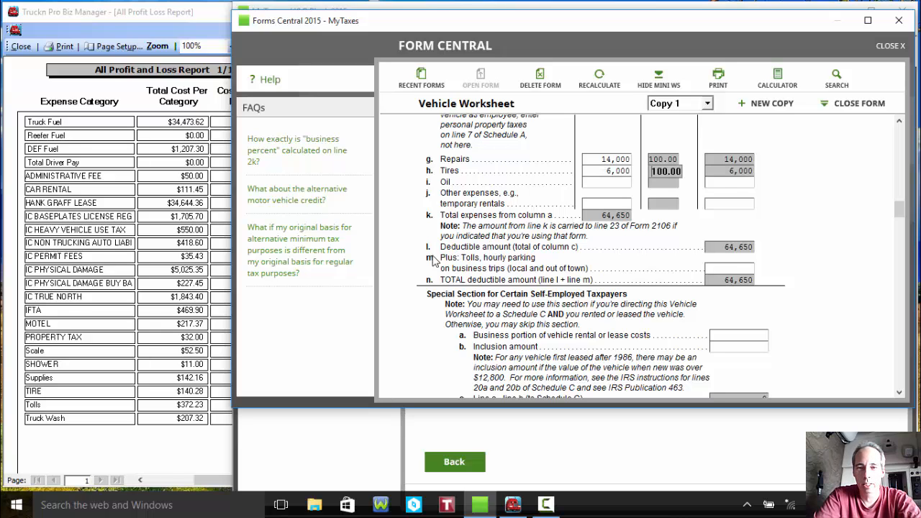
pyautogui.click(624, 185)
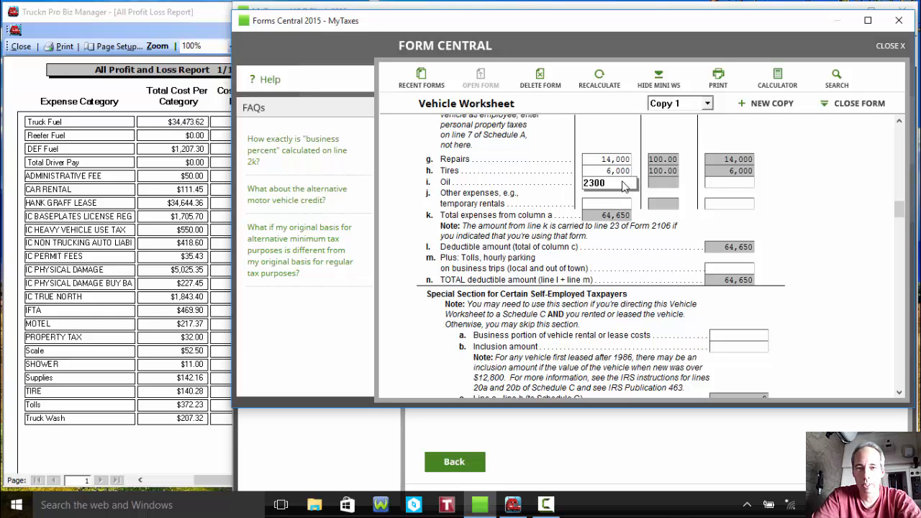
pyautogui.press('Tab')
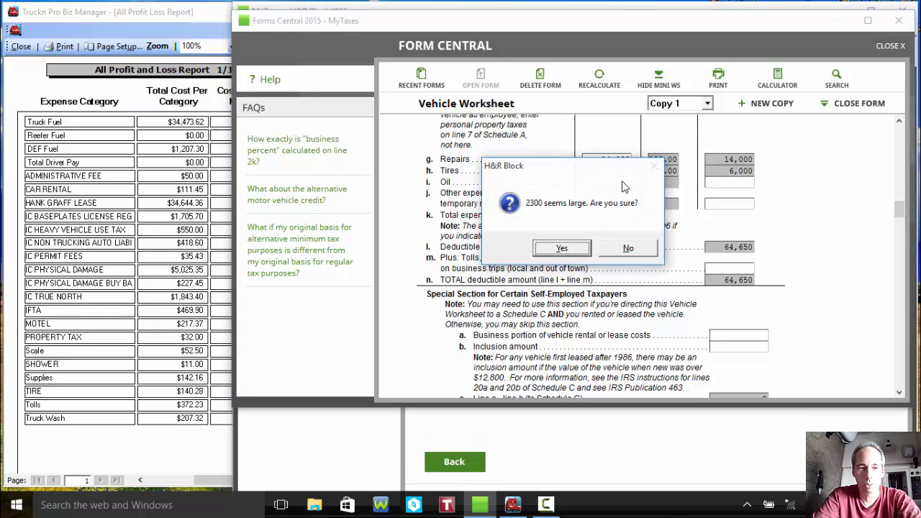
pyautogui.click(562, 248)
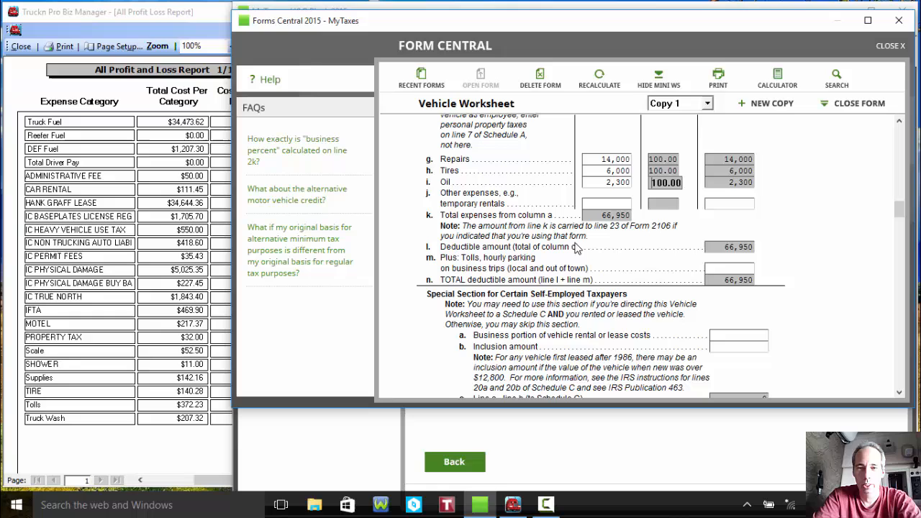
# Step: Enter 400 for tolls and parking on line m and 34644 as the business portion of vehicle rental or lease costs
pyautogui.click(728, 270)
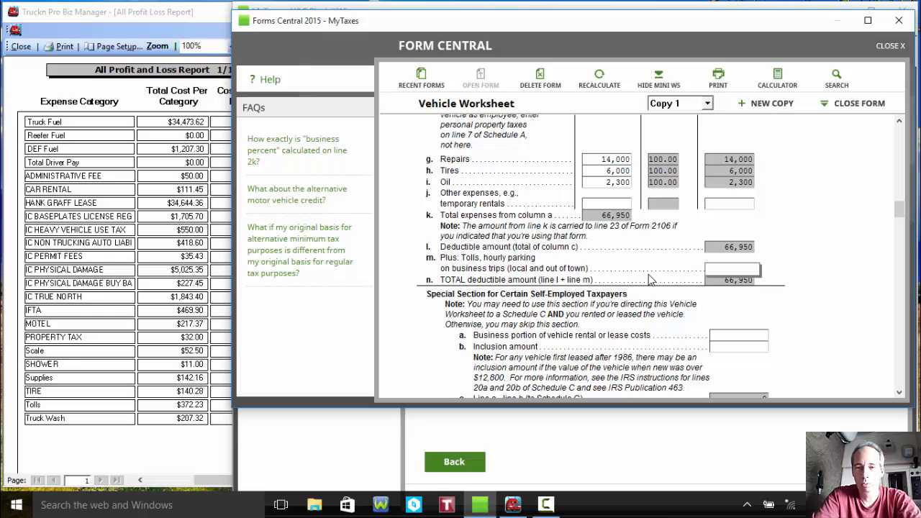
pyautogui.press('Tab')
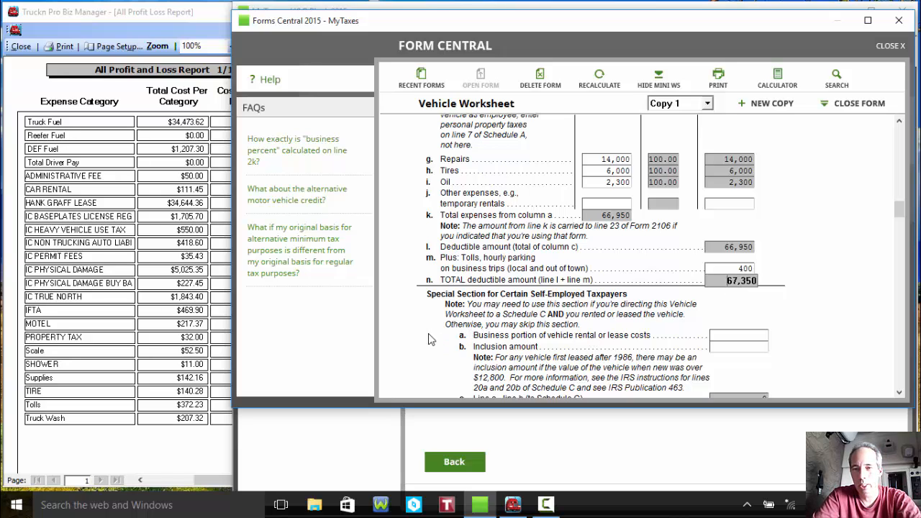
pyautogui.click(737, 336)
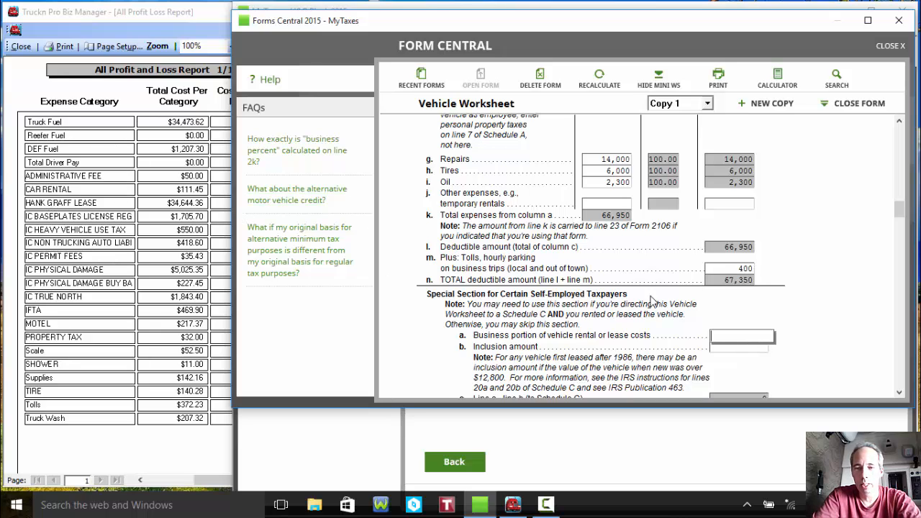
pyautogui.write('34644')
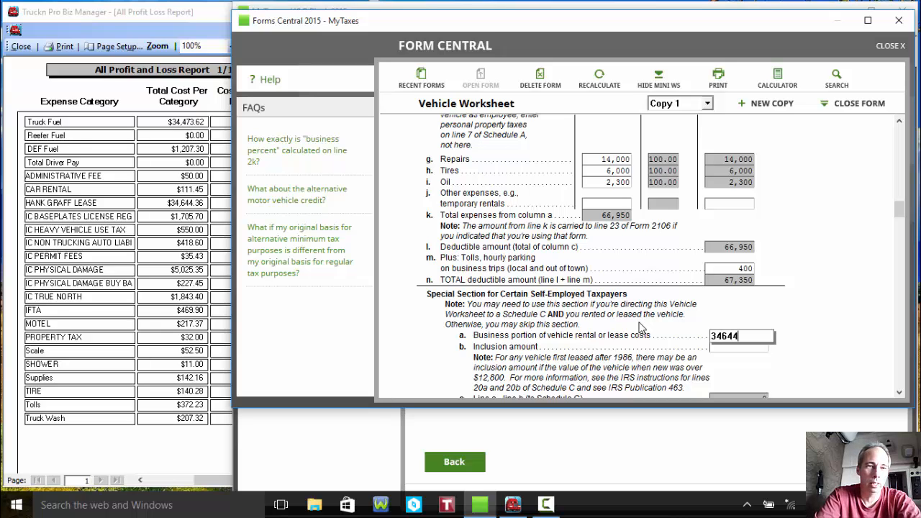
pyautogui.press('Tab')
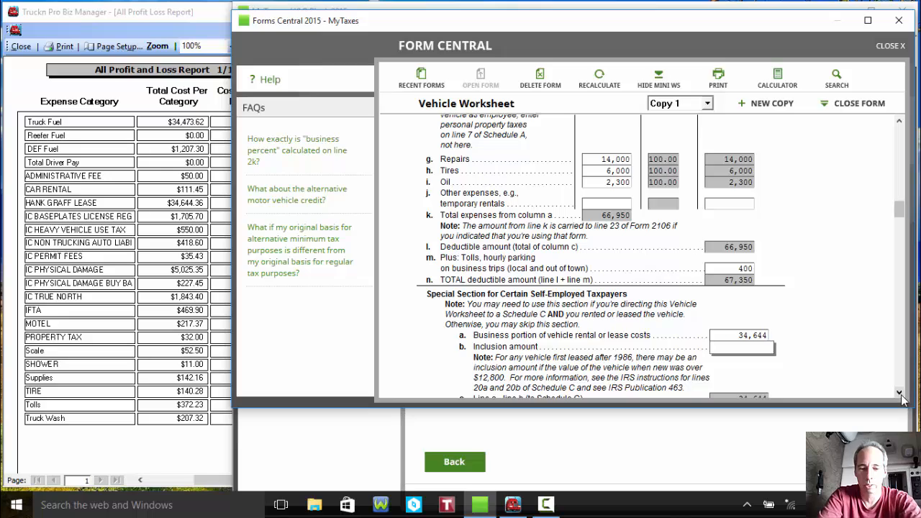
# Step: Review the Vehicle Worksheet's owned-vehicle depreciation, bonus depreciation and Alternative Depreciation System sections
pyautogui.scroll(-5, 899, 395)
pyautogui.scroll(-4, 899, 394)
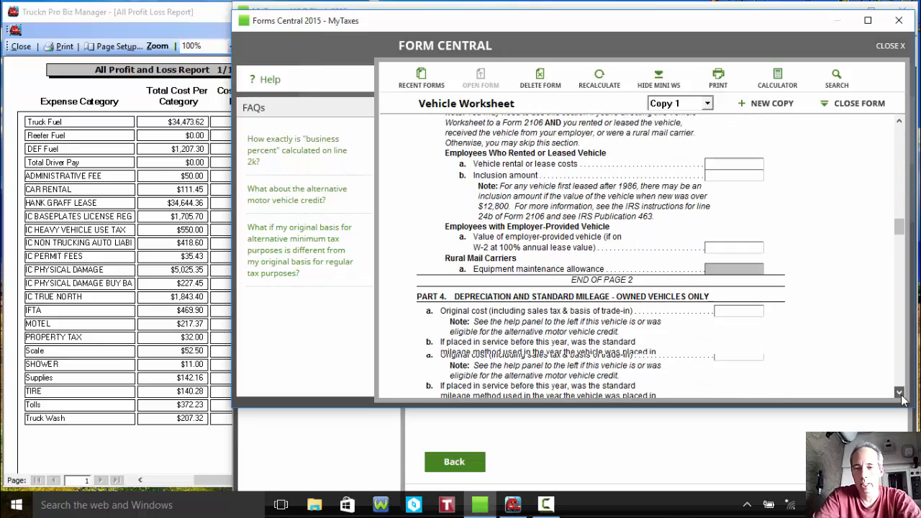
pyautogui.scroll(-2, 899, 394)
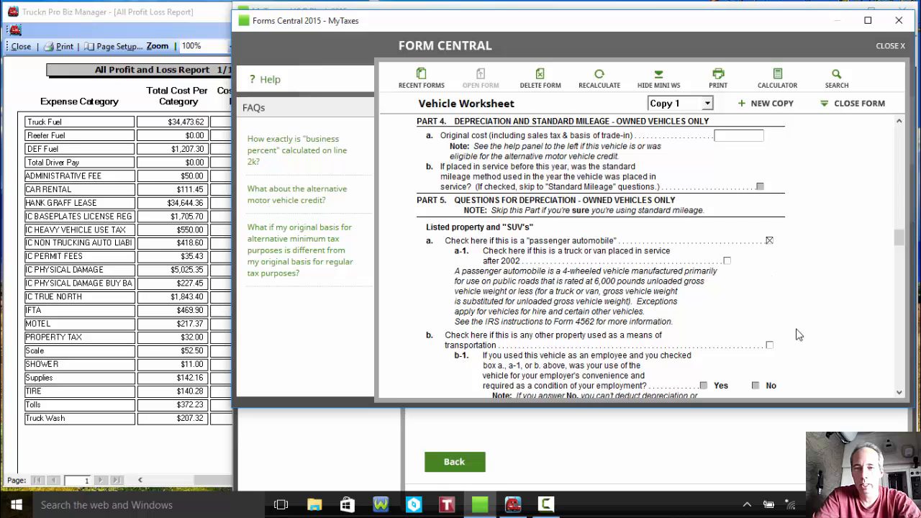
pyautogui.scroll(-4, 898, 395)
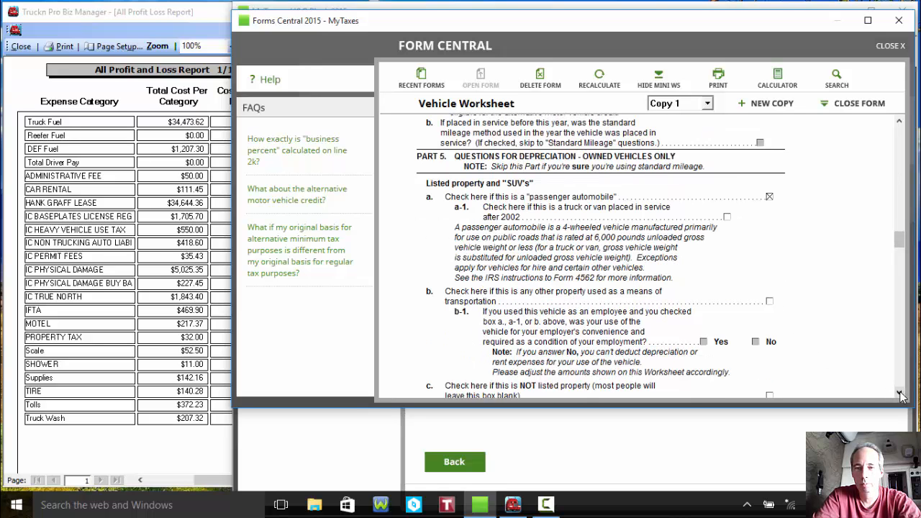
pyautogui.scroll(-3, 901, 396)
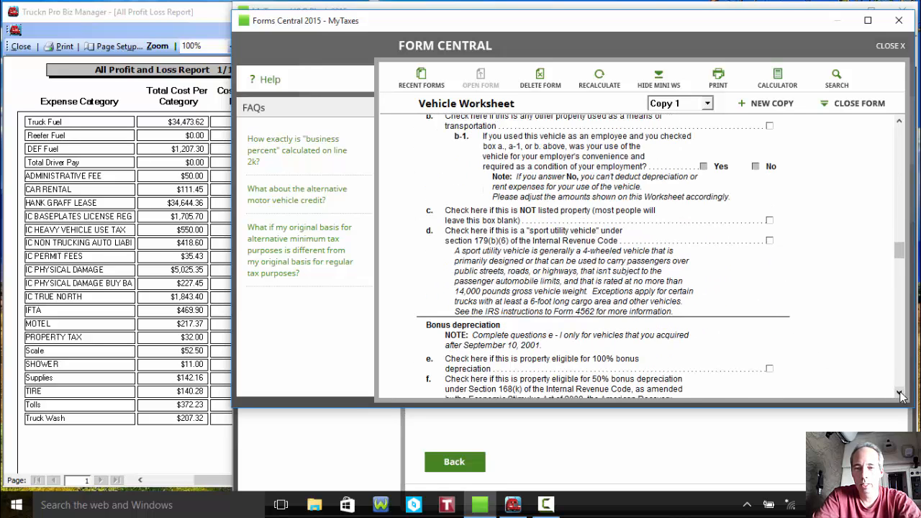
pyautogui.scroll(-6, 901, 394)
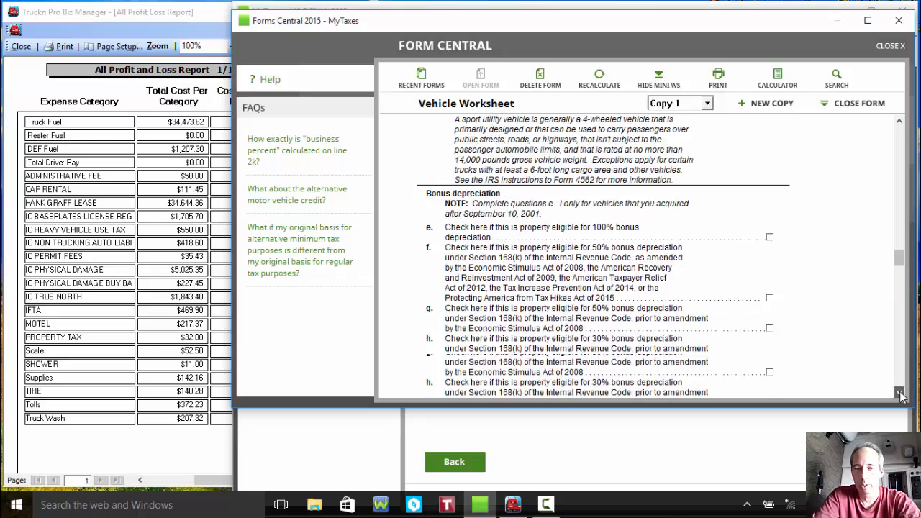
pyautogui.scroll(-8, 901, 394)
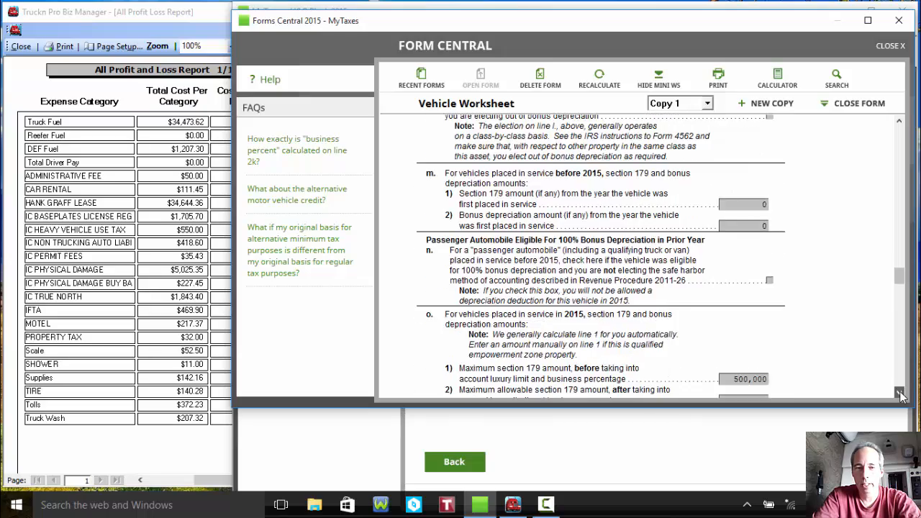
pyautogui.scroll(-2, 900, 394)
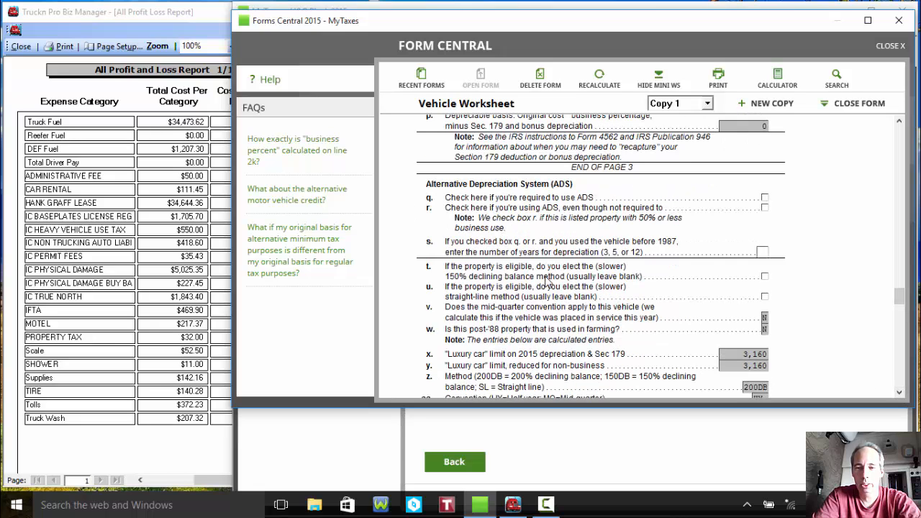
pyautogui.click(764, 253)
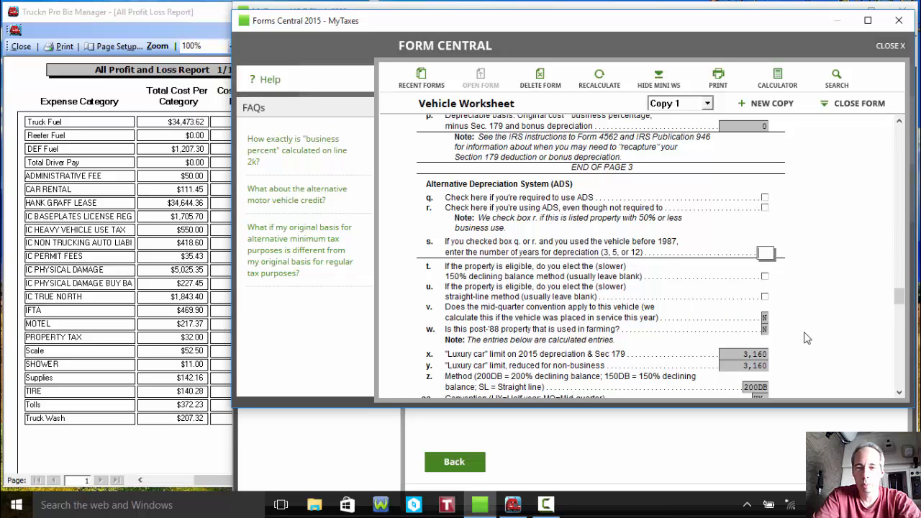
# Step: Answer the Part 9 vehicle questions: Yes to another vehicle, more than 5% owner, evidence and written evidence; No to off-duty personal use
pyautogui.click(901, 359)
pyautogui.click(903, 363)
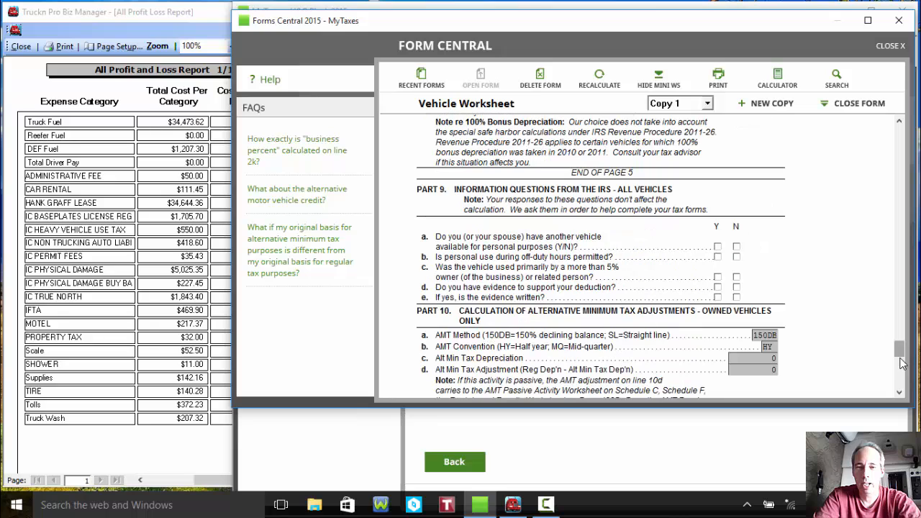
pyautogui.click(717, 247)
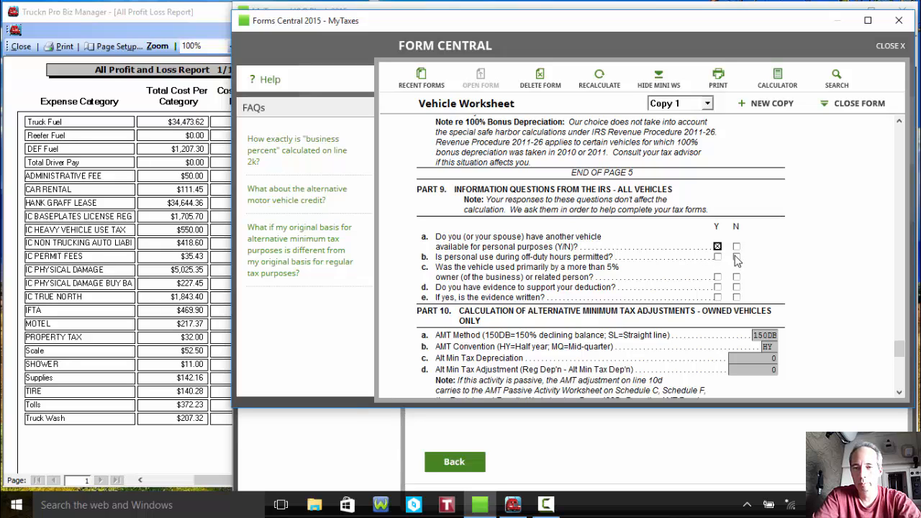
pyautogui.click(736, 257)
pyautogui.click(717, 287)
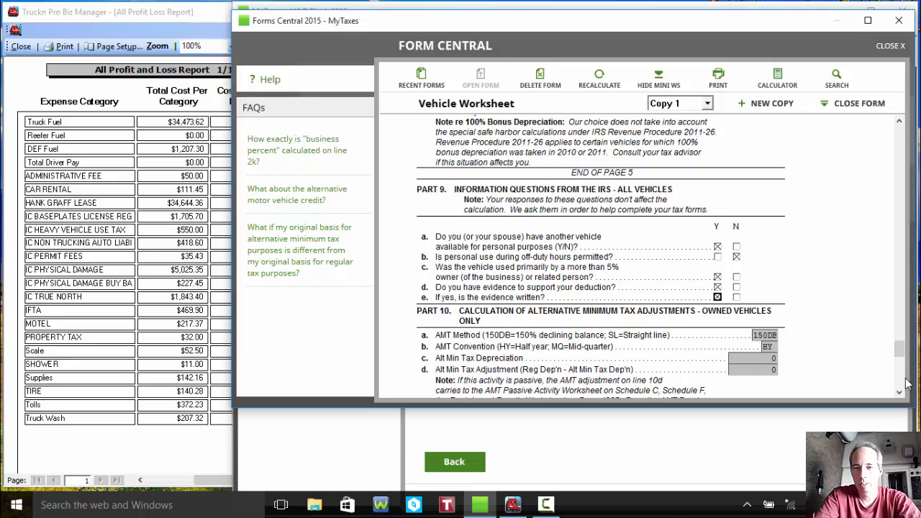
# Step: Close the Vehicle Worksheet after checking its remaining parts, and open Schedule C from the forms with data
pyautogui.moveTo(899, 349); pyautogui.dragTo(898, 375)
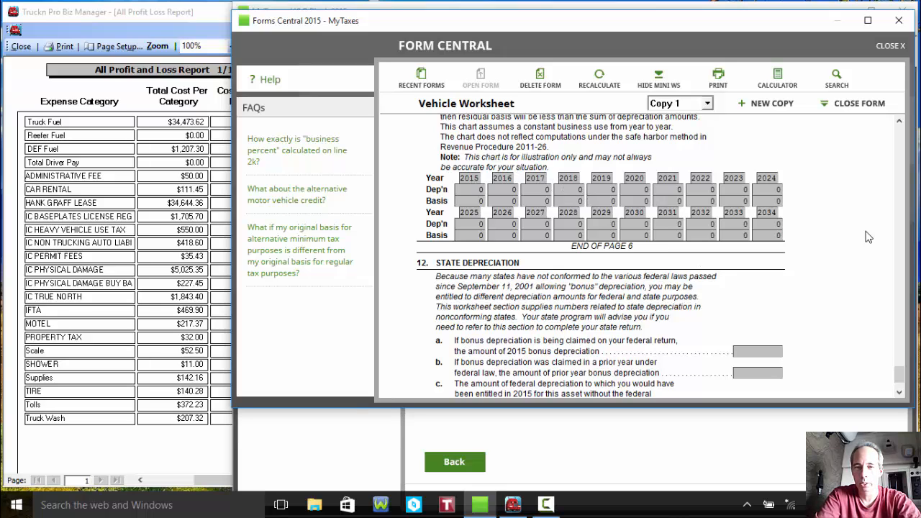
pyautogui.click(853, 105)
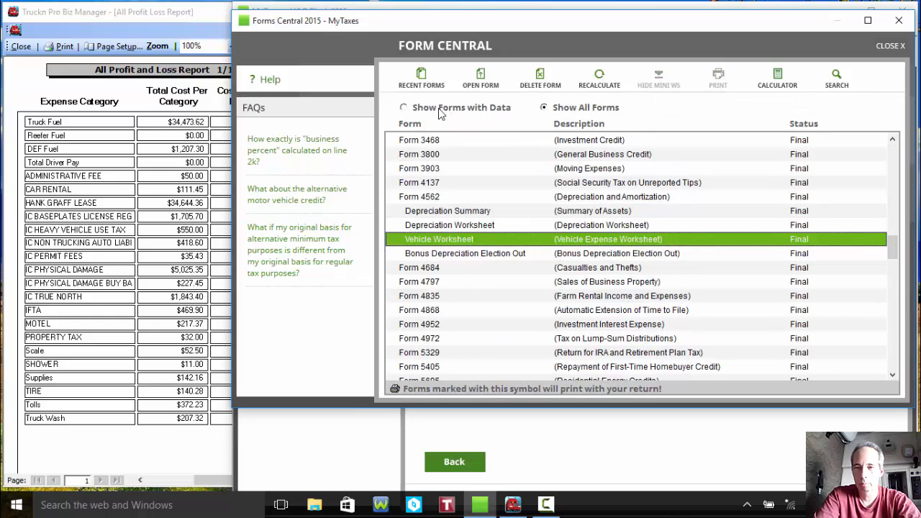
pyautogui.click(405, 108)
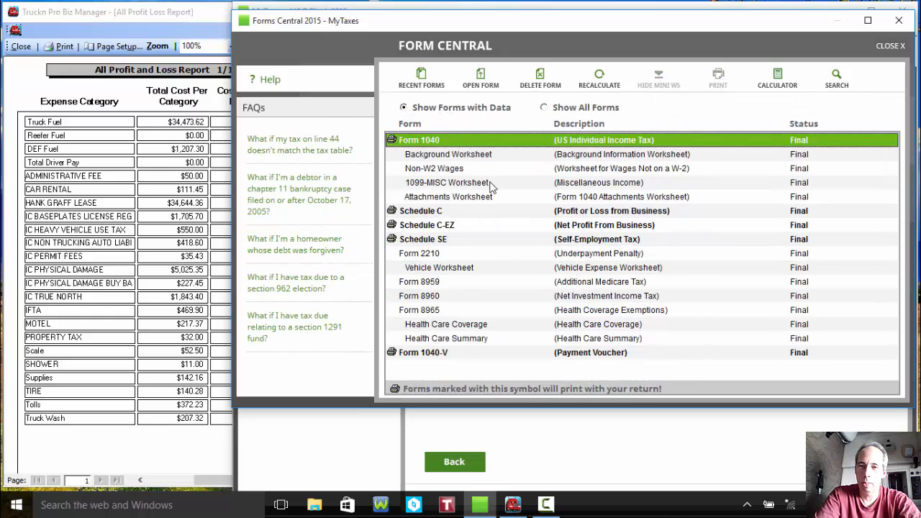
pyautogui.doubleClick(440, 211)
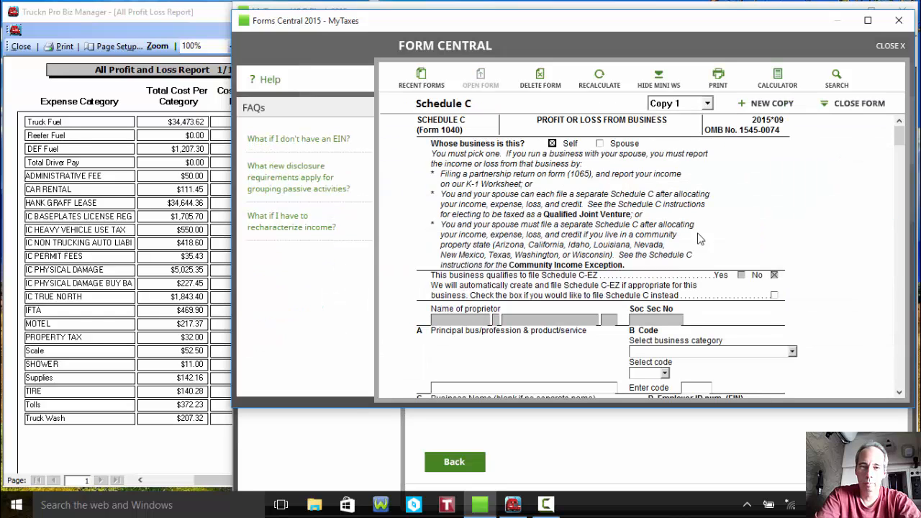
# Step: Examine Schedule C's gross income, car and truck expenses, lease costs, total expenses and net profit lines
pyautogui.click(899, 392)
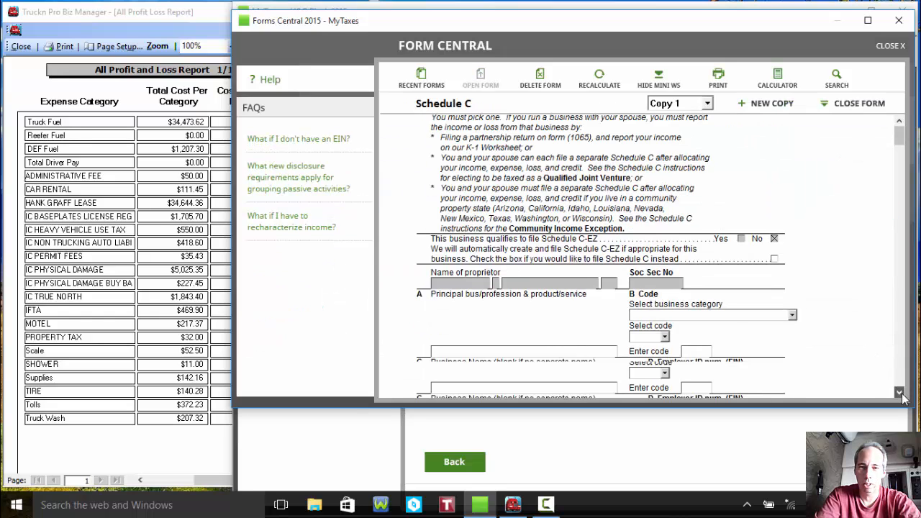
pyautogui.scroll(-4, 902, 398)
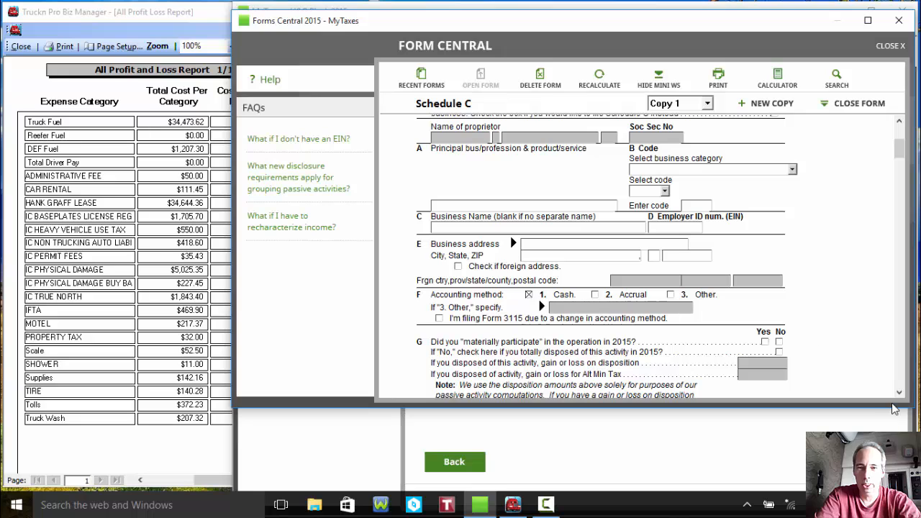
pyautogui.scroll(-9, 900, 395)
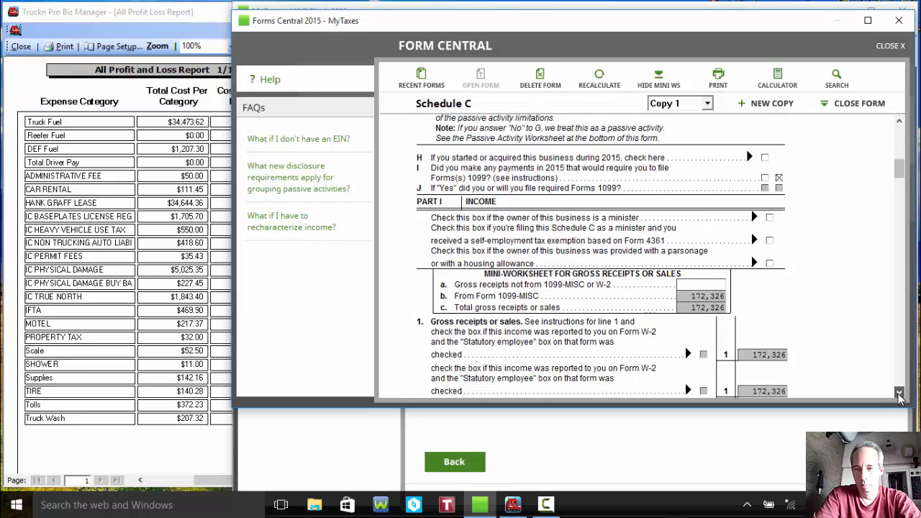
pyautogui.scroll(-3, 899, 396)
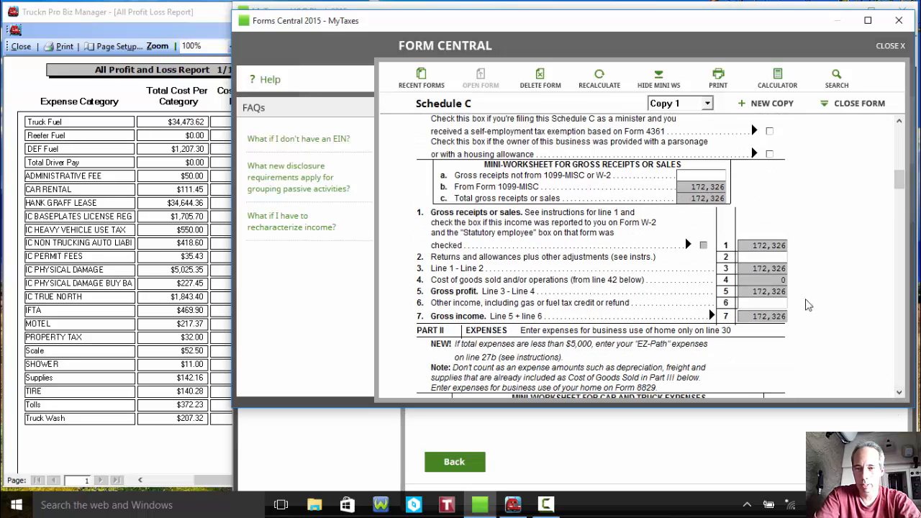
pyautogui.scroll(-5, 903, 396)
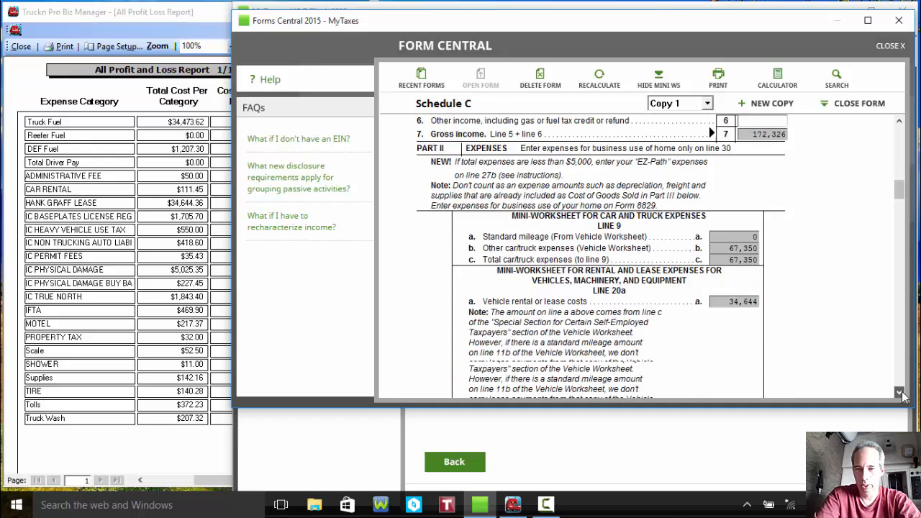
pyautogui.scroll(-3, 903, 396)
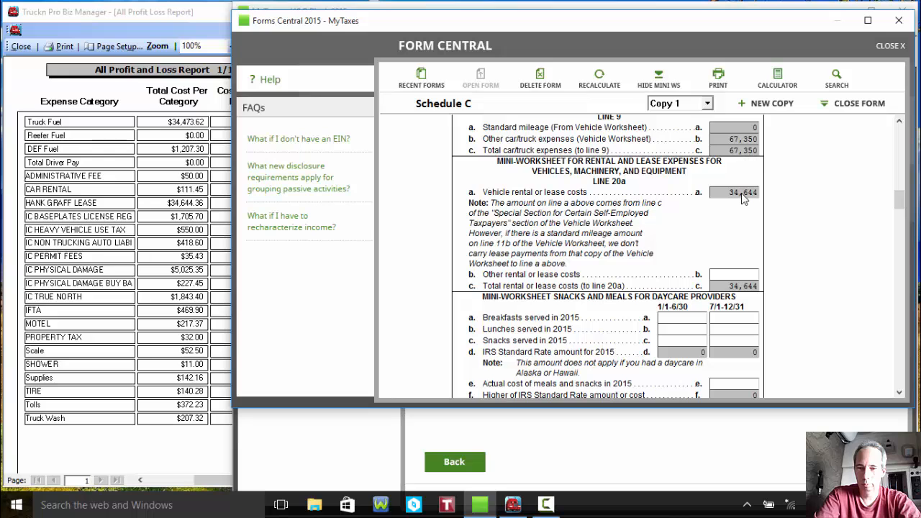
pyautogui.click(903, 394)
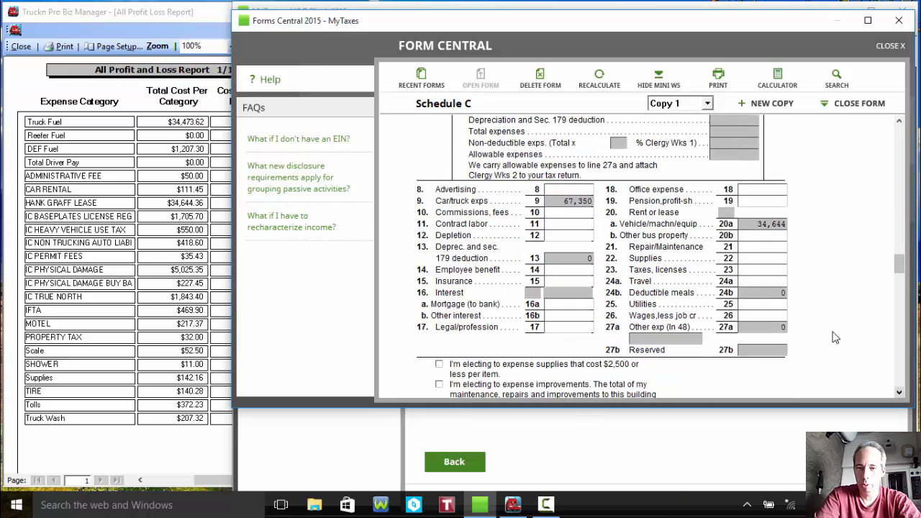
pyautogui.click(900, 393)
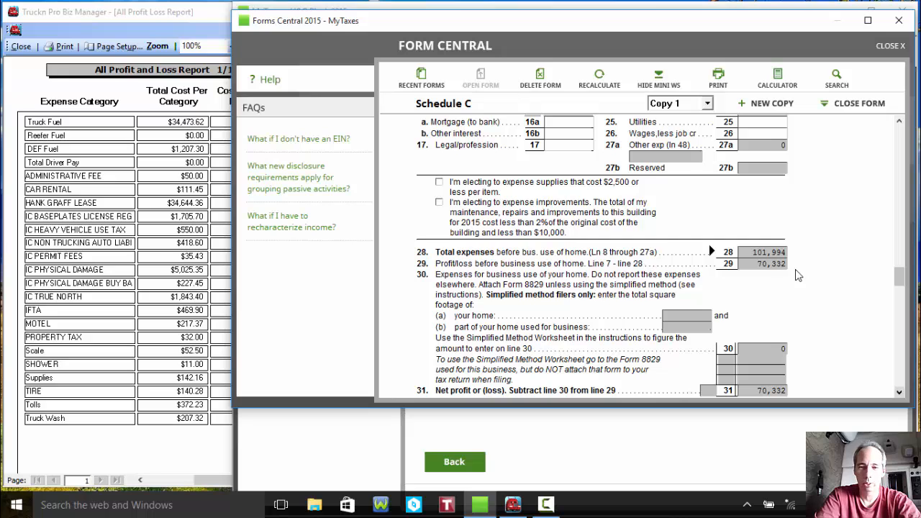
# Step: Return to Schedule C's expense mini-worksheets and read the line 24b meal and entertainment instructions
pyautogui.click(900, 122)
pyautogui.click(899, 122)
pyautogui.click(900, 122)
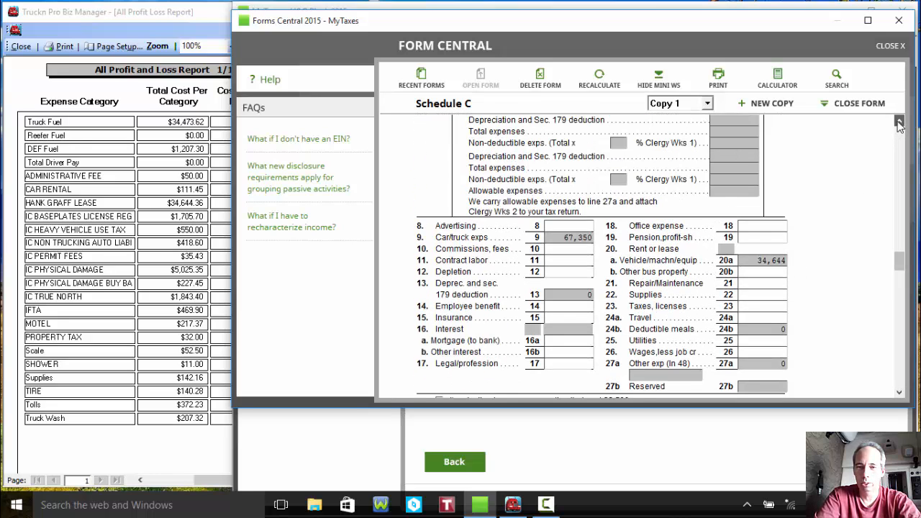
pyautogui.click(900, 122)
pyautogui.click(900, 122)
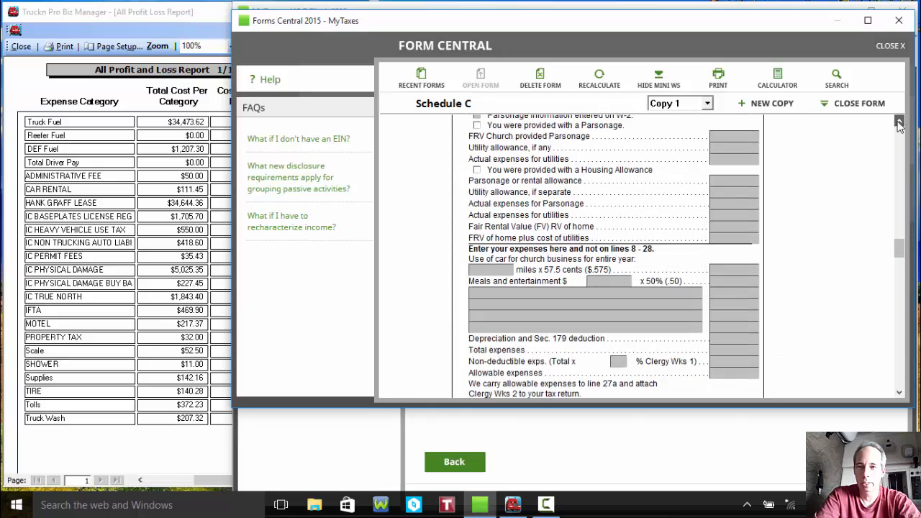
pyautogui.click(899, 122)
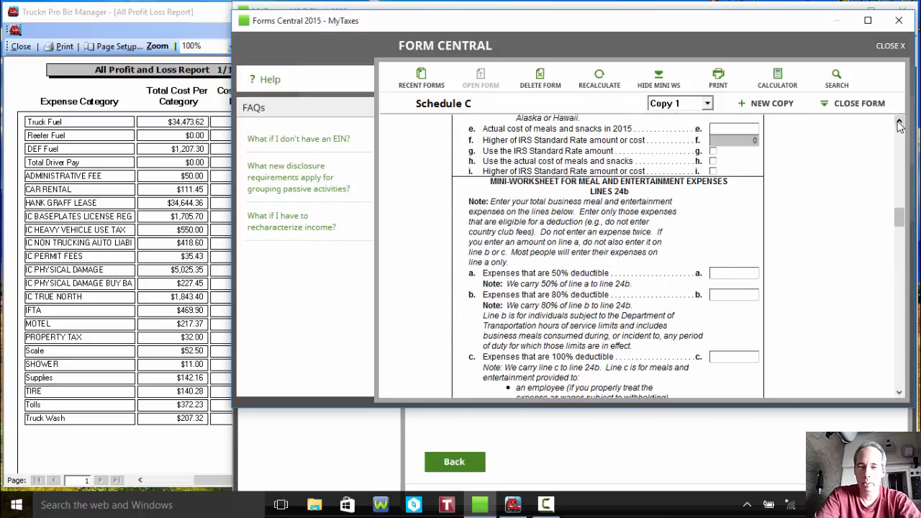
pyautogui.click(900, 122)
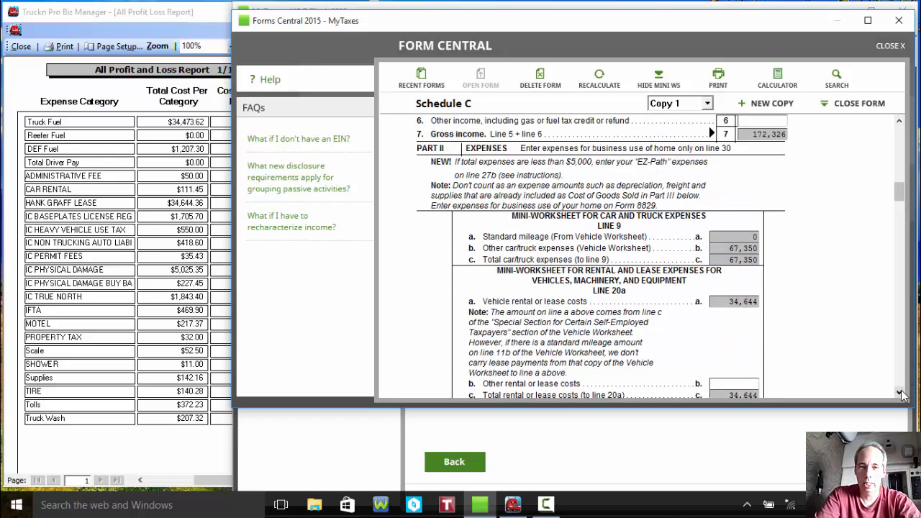
pyautogui.click(900, 392)
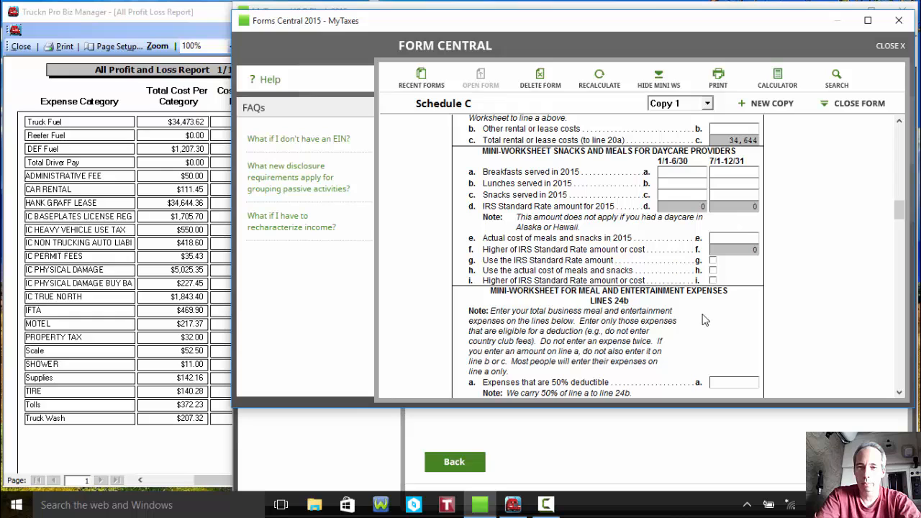
pyautogui.click(899, 391)
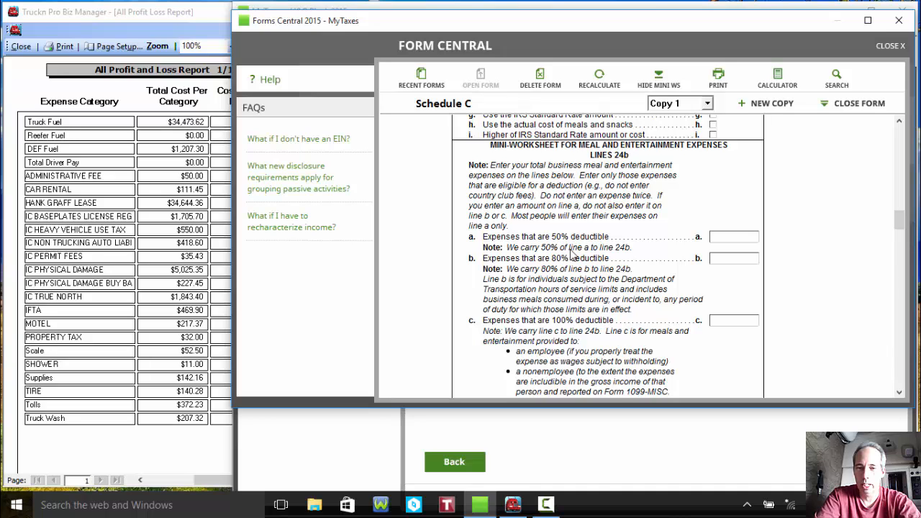
# Step: Switch to Truckn Pro Biz Manager, close the profit and loss report and the reports list, and open the yearly per diem record
pyautogui.click(155, 223)
pyautogui.click(21, 47)
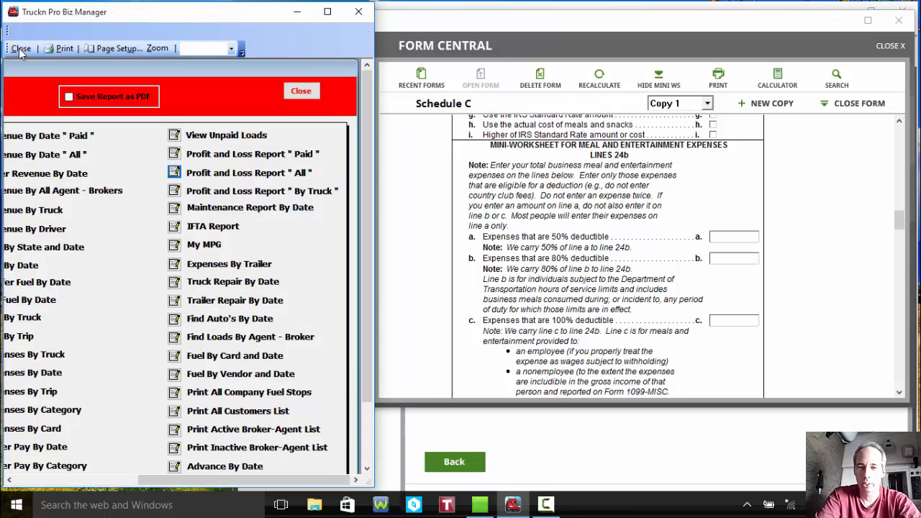
pyautogui.click(303, 90)
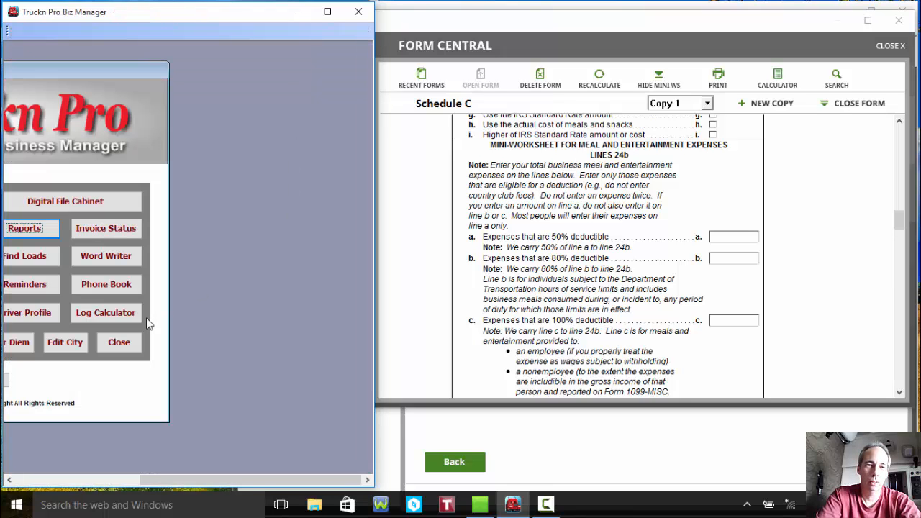
pyautogui.click(16, 347)
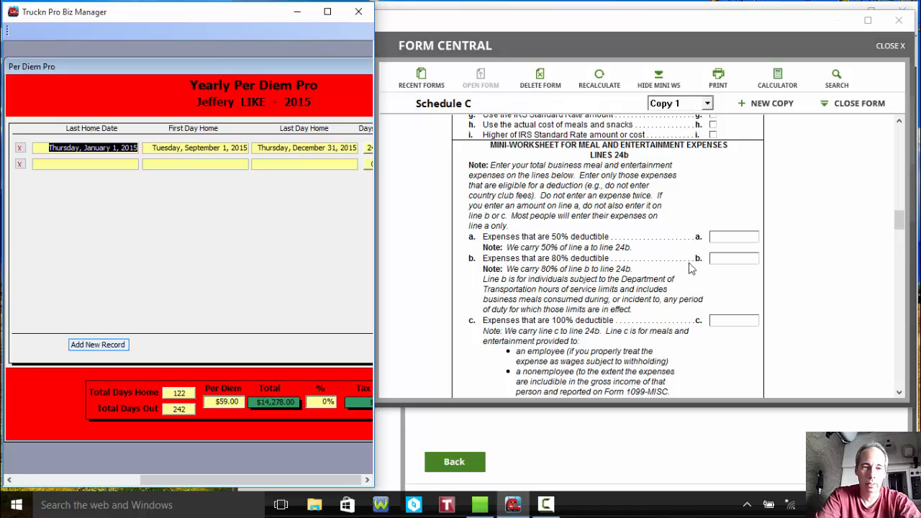
# Step: Enter 14278 as the 80% deductible meal expenses on Schedule C and check the deductible meals on line 24b
pyautogui.click(734, 260)
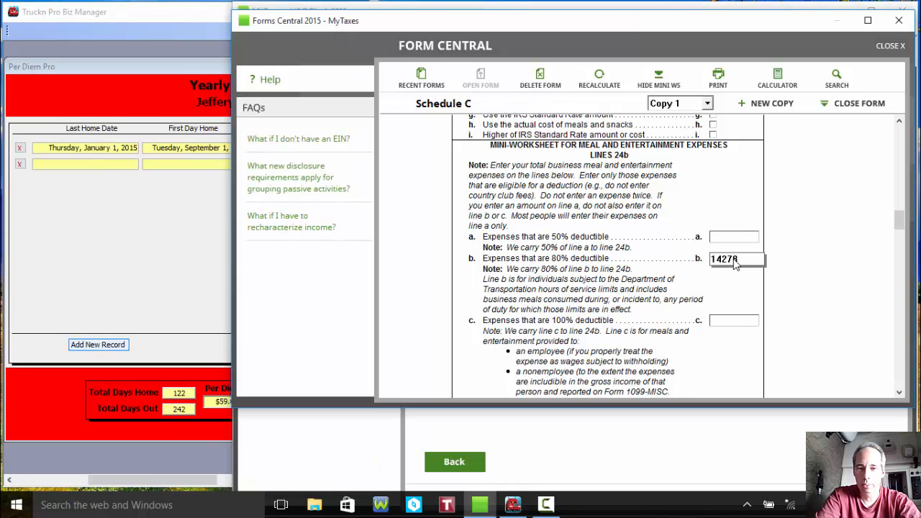
pyautogui.press('Tab')
pyautogui.press('Return')
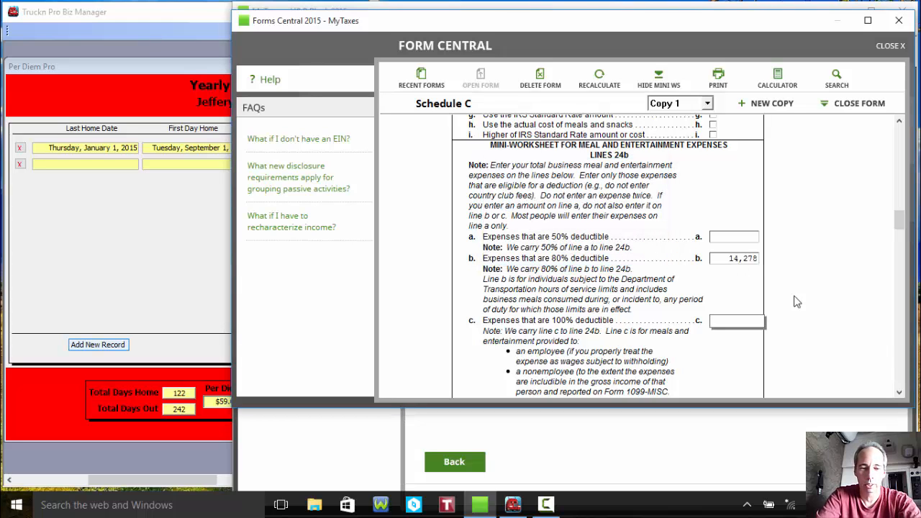
pyautogui.moveTo(899, 392); pyautogui.dragTo(901, 394)
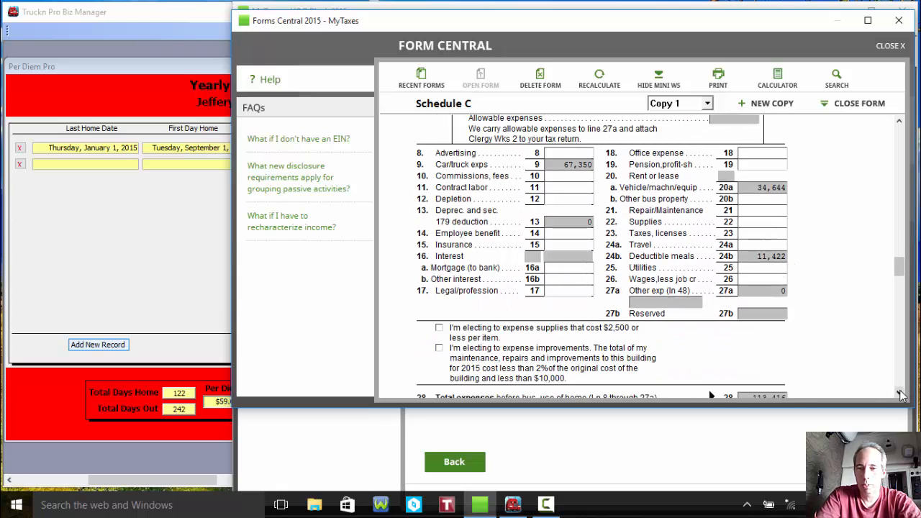
# Step: Check Schedule C's total expenses and net profit lines, and enter 3800 for utilities on line 25
pyautogui.moveTo(901, 395); pyautogui.dragTo(902, 394)
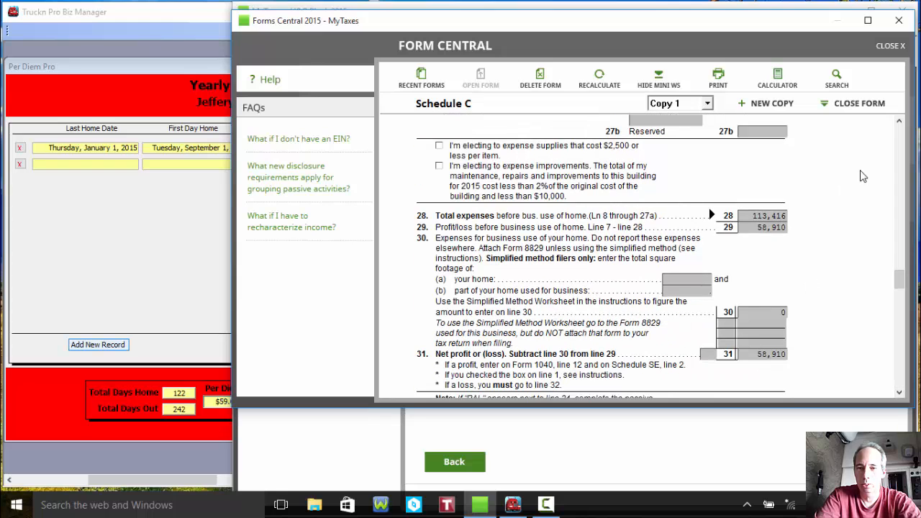
pyautogui.moveTo(903, 124); pyautogui.dragTo(903, 124)
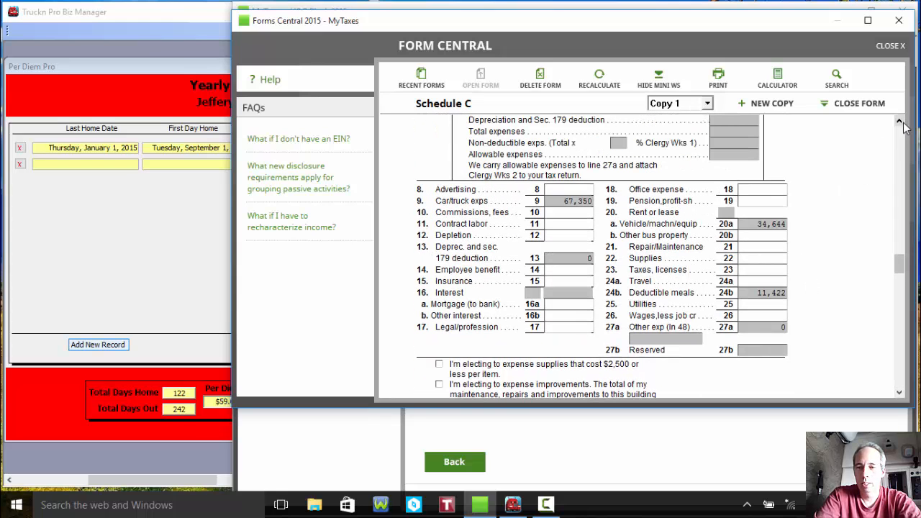
pyautogui.click(782, 309)
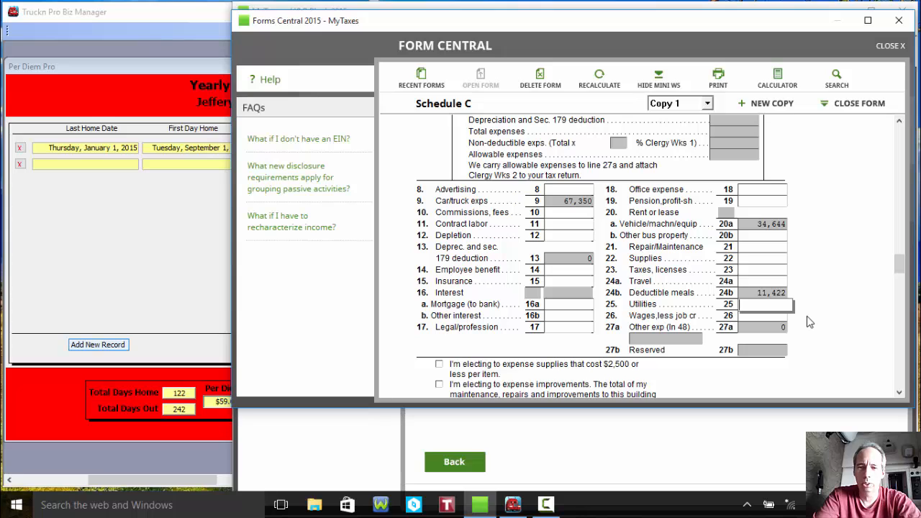
pyautogui.write('3800')
pyautogui.press('Tab')
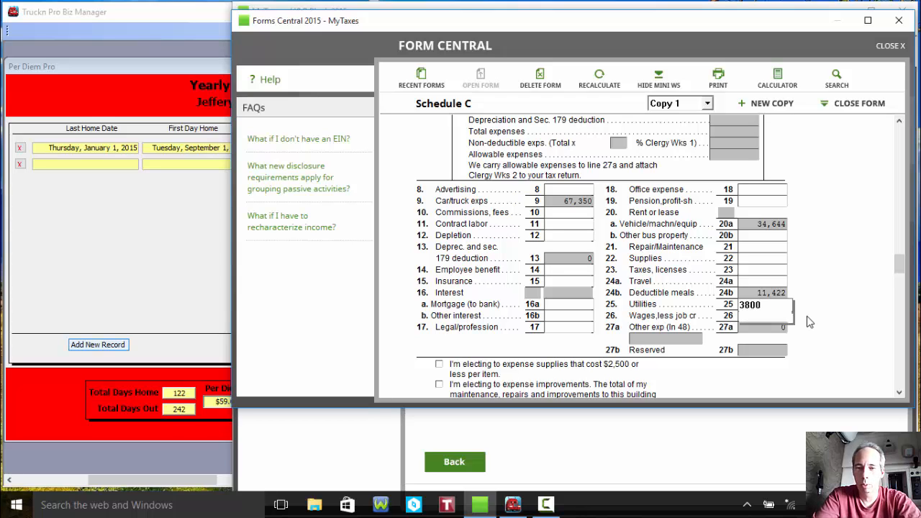
# Step: Enter 3500 for contract labor on line 11 of Schedule C
pyautogui.click(589, 213)
pyautogui.click(581, 226)
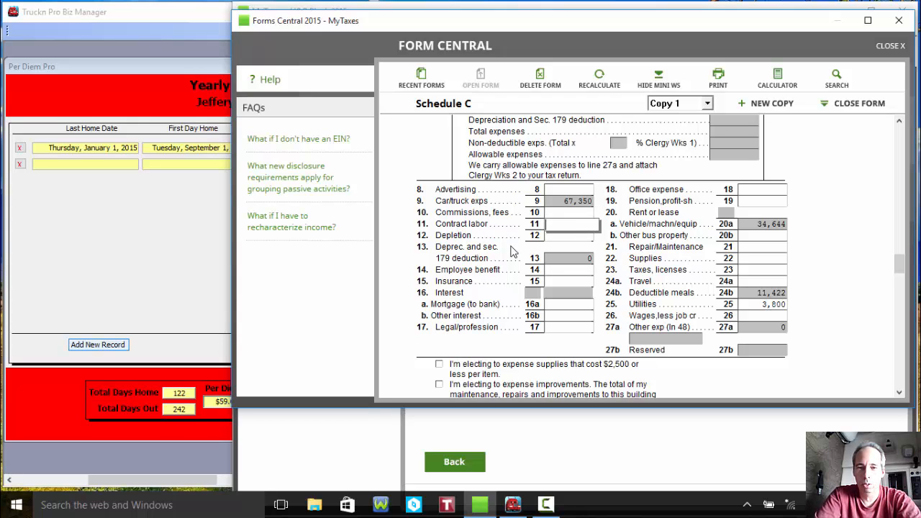
pyautogui.write('3500')
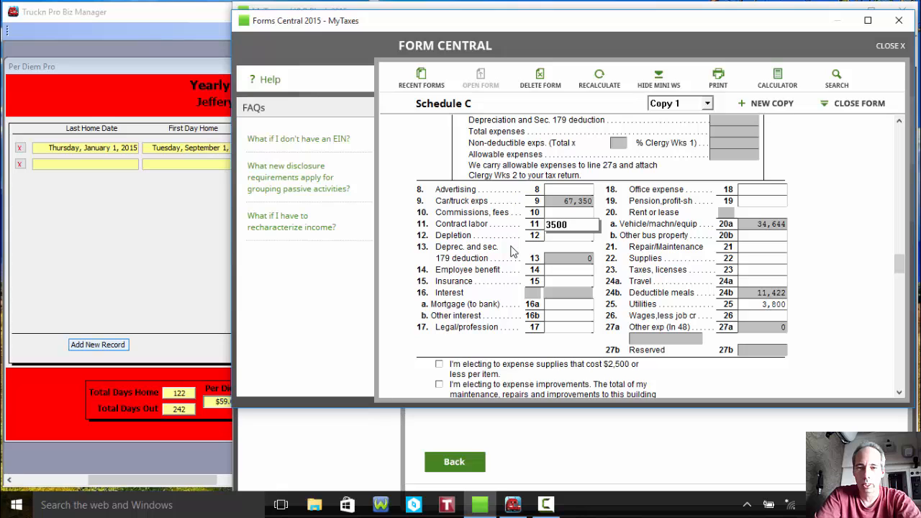
pyautogui.press('Tab')
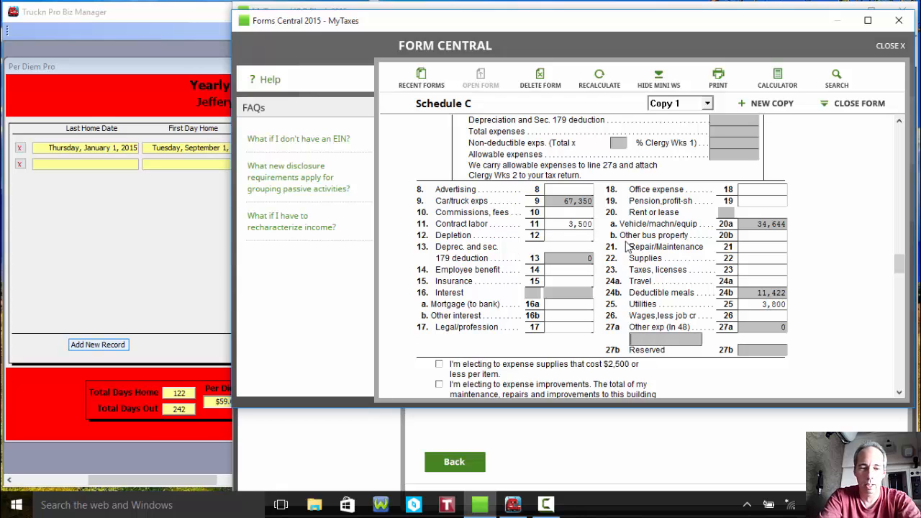
# Step: Switch to Truckn Pro Biz Manager, close the yearly per diem record and bring the main menu into view
pyautogui.click(776, 261)
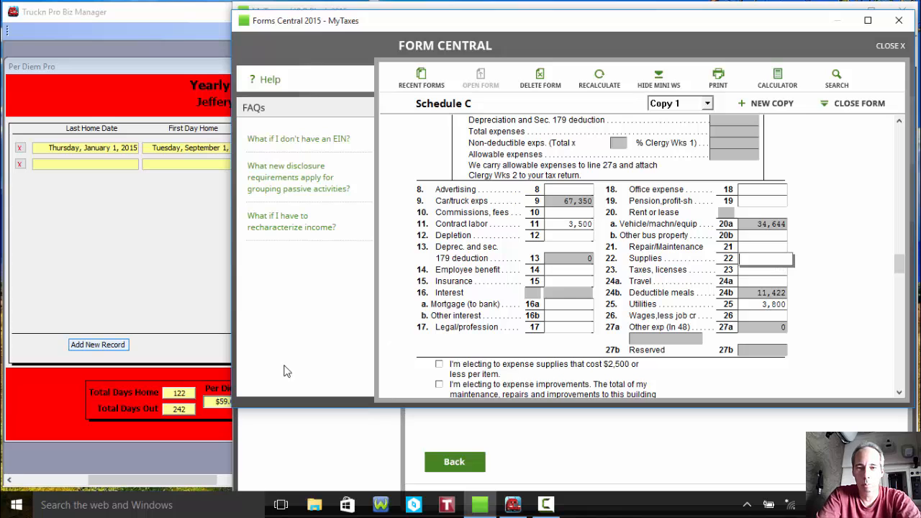
pyautogui.click(82, 385)
pyautogui.click(278, 478)
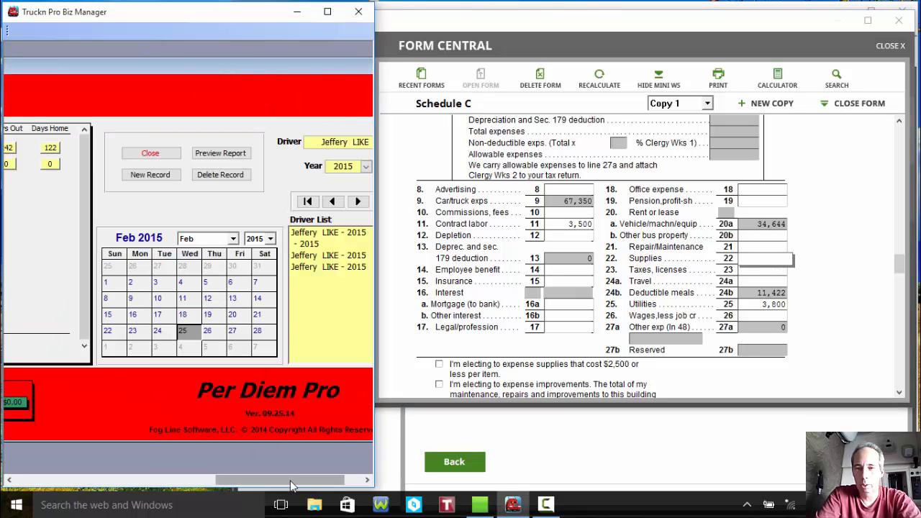
pyautogui.click(150, 153)
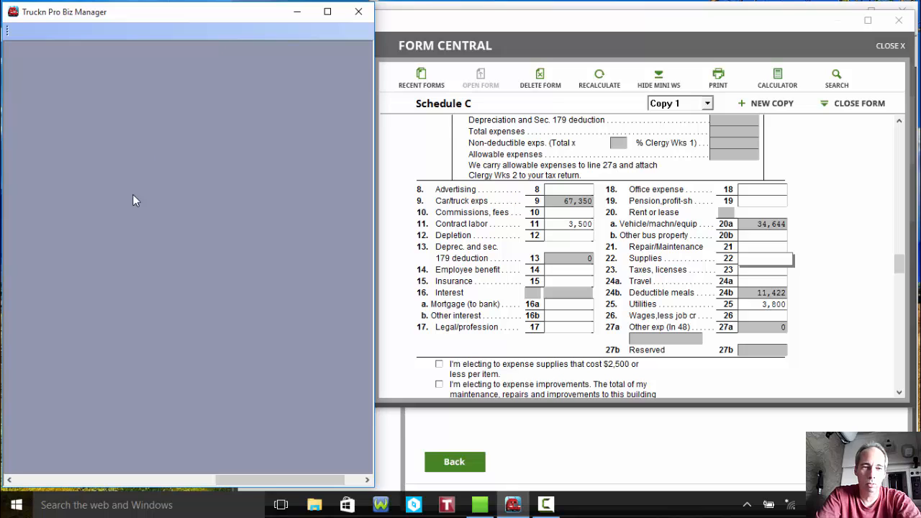
pyautogui.click(85, 480)
pyautogui.click(85, 480)
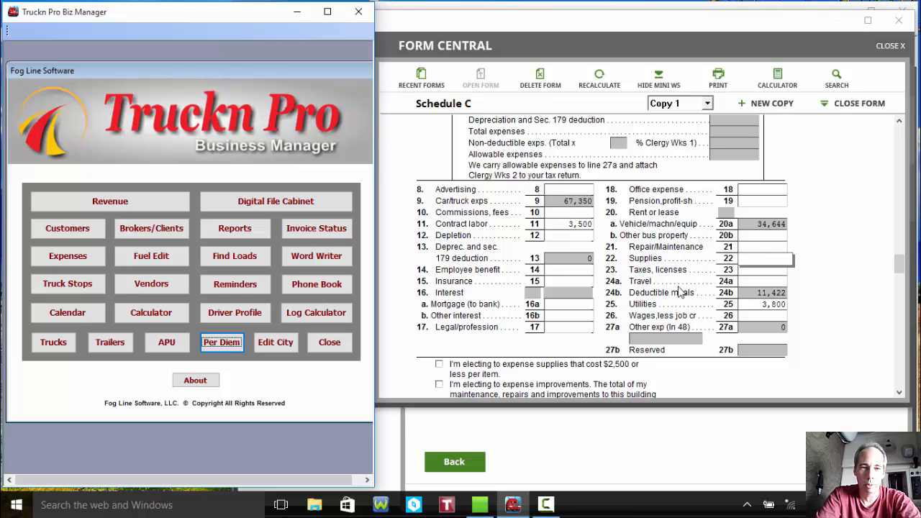
# Step: Return to Schedule C and enter 1200 for supplies on line 22 and 800 for repair and maintenance on line 21
pyautogui.click(767, 258)
pyautogui.write('1200')
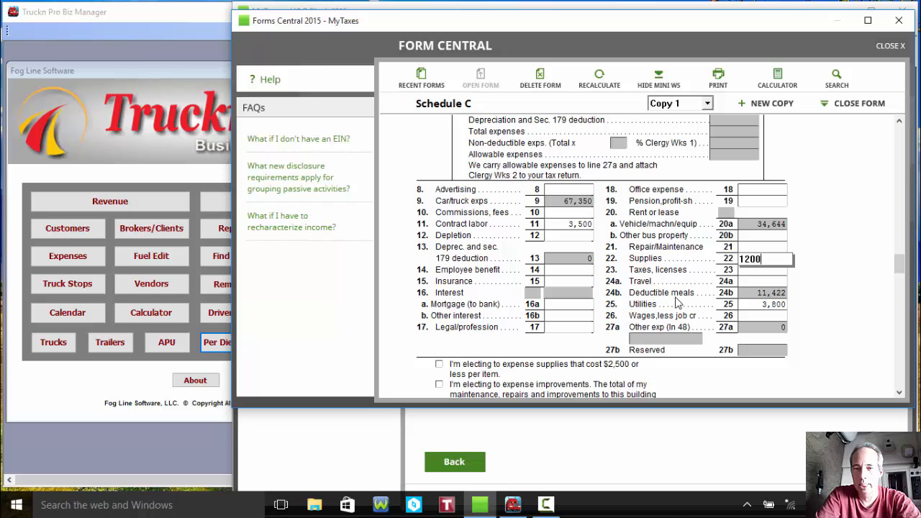
pyautogui.press('Tab')
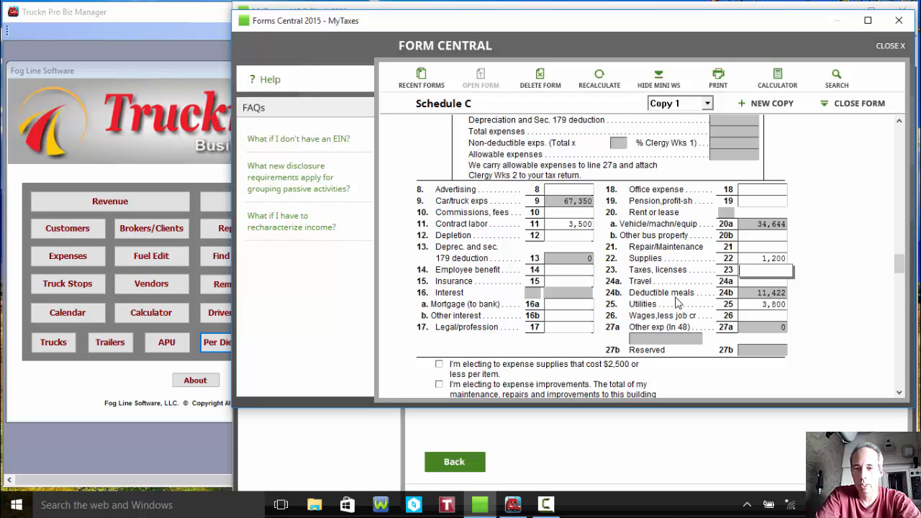
pyautogui.click(748, 283)
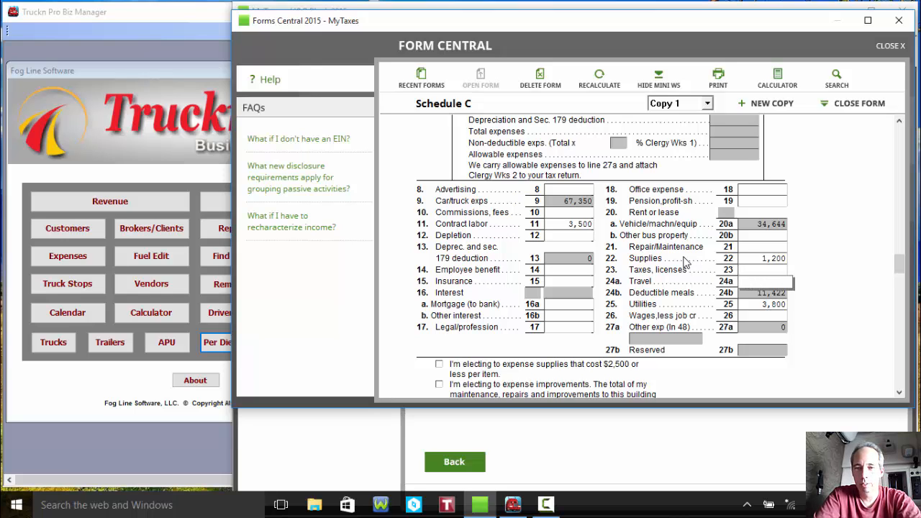
pyautogui.click(746, 247)
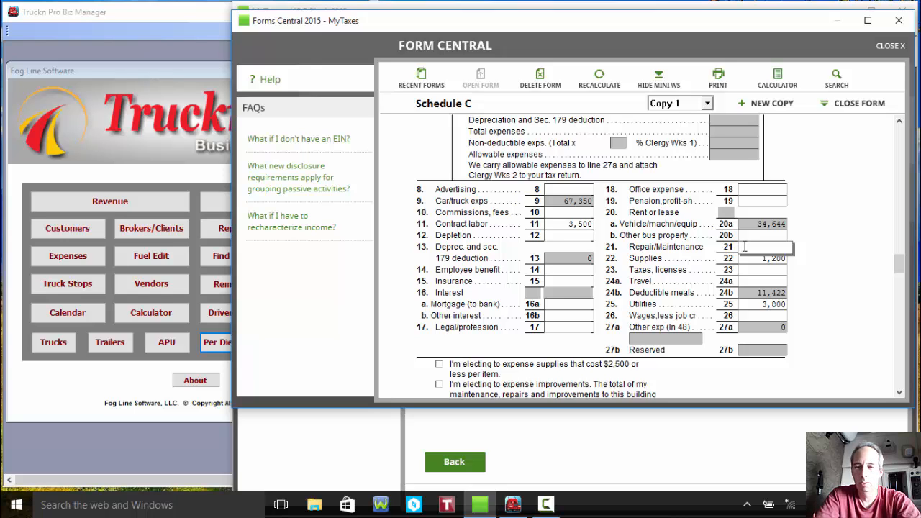
pyautogui.write('800')
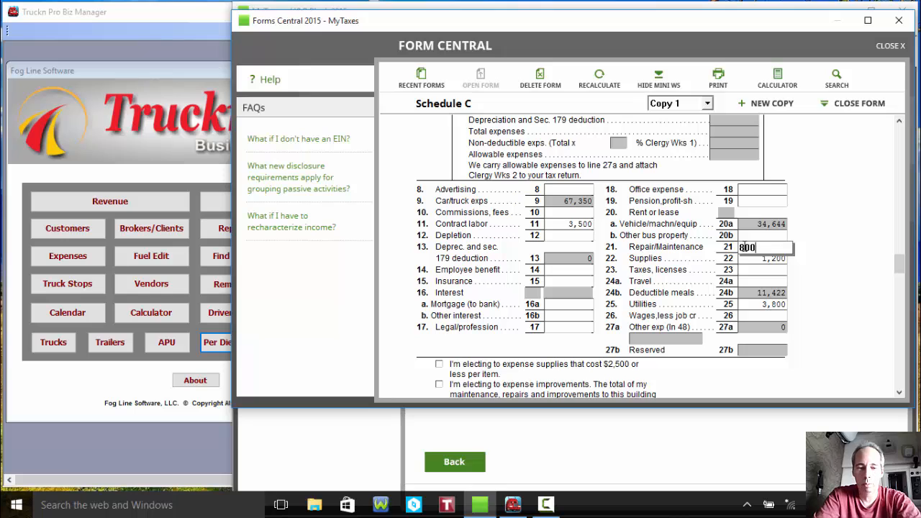
pyautogui.press('Tab')
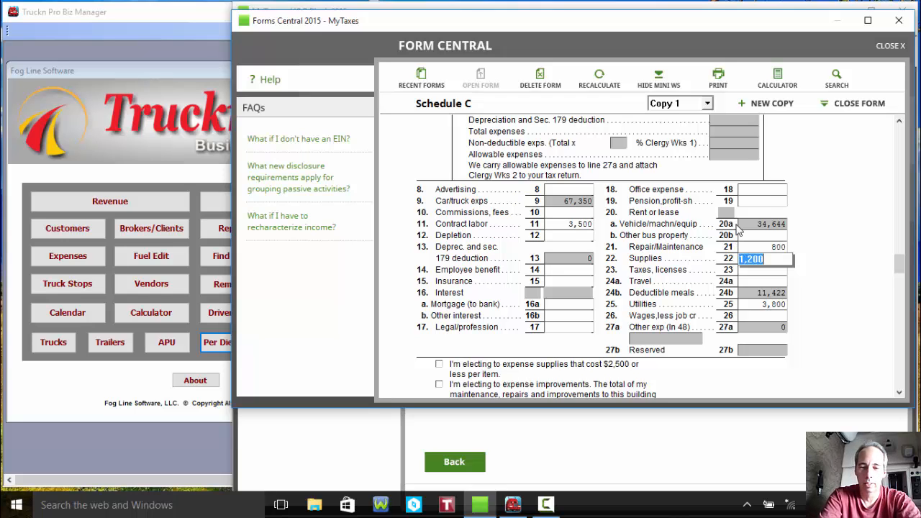
# Step: Enter 2200 for office expense on line 18 and 200 for legal and professional fees on line 17 of Schedule C
pyautogui.click(767, 191)
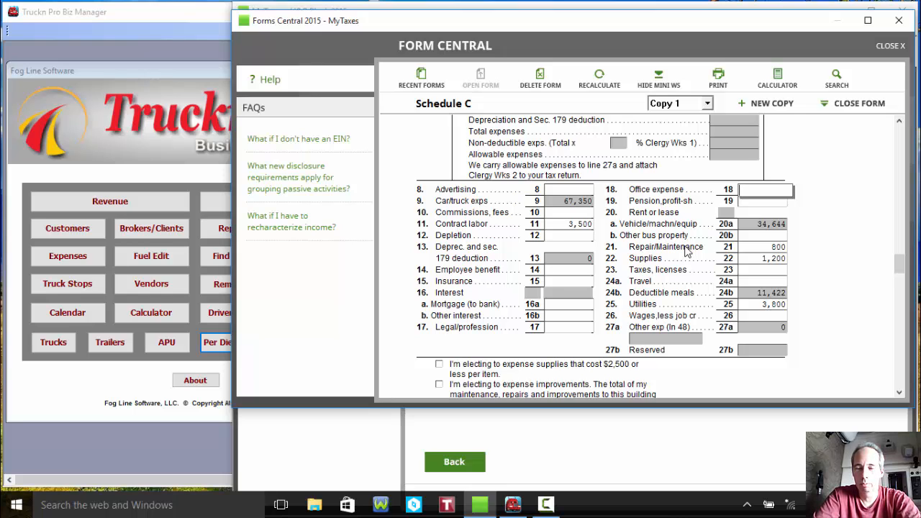
pyautogui.write('2,200')
pyautogui.press('Tab')
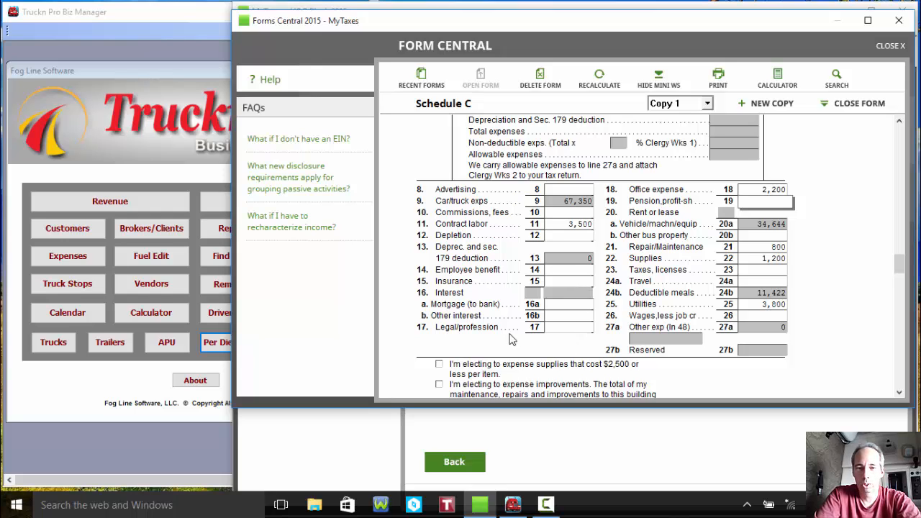
pyautogui.click(562, 331)
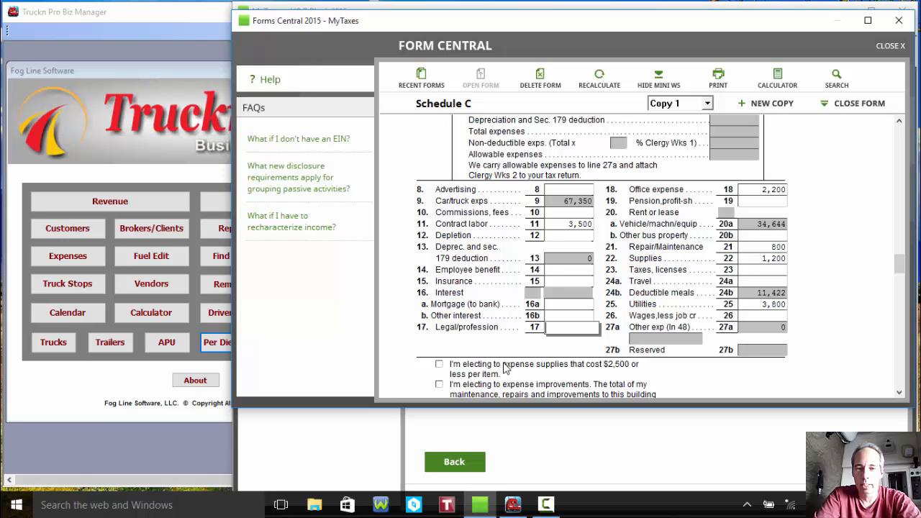
pyautogui.write('200')
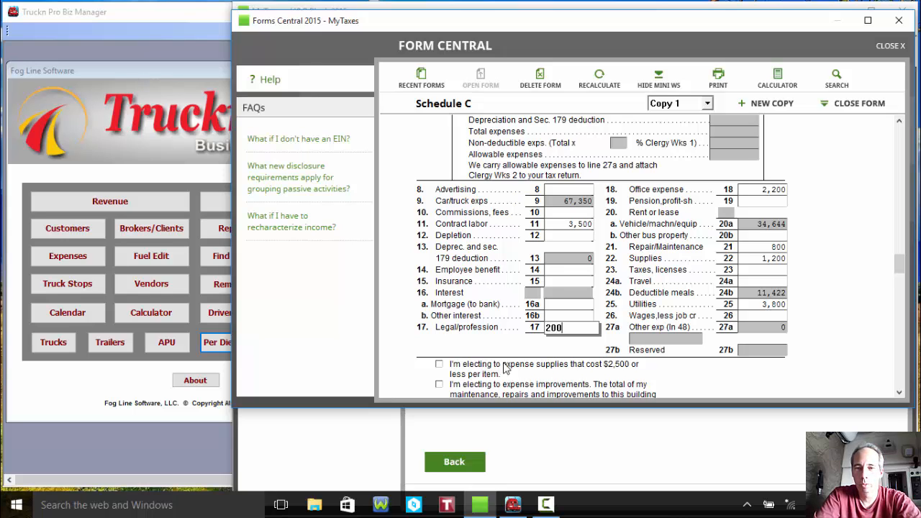
pyautogui.press('Tab')
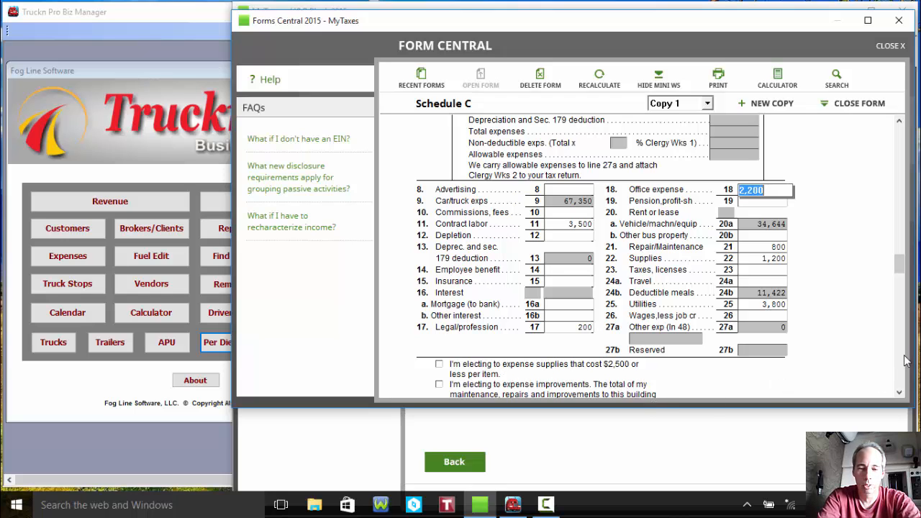
# Step: Close Schedule C and Form Central, and check the federal amount owed in the return's summary
pyautogui.click(859, 103)
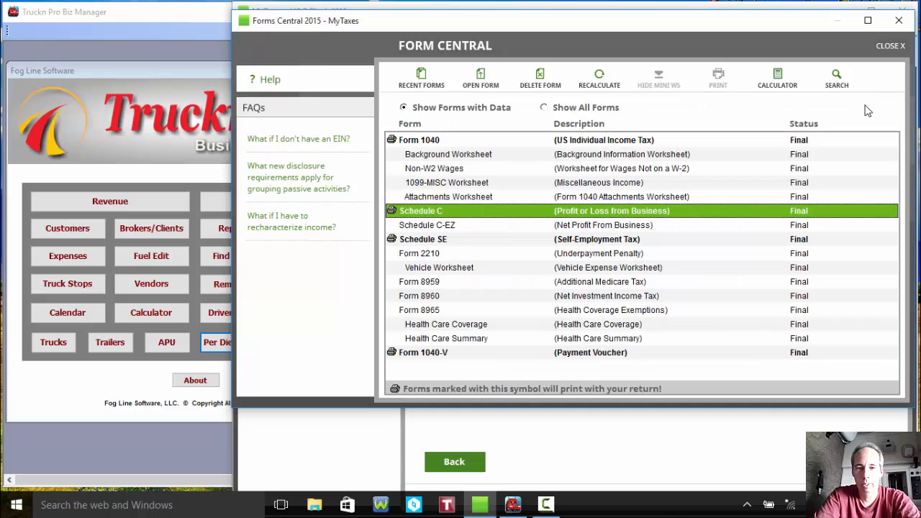
pyautogui.click(891, 47)
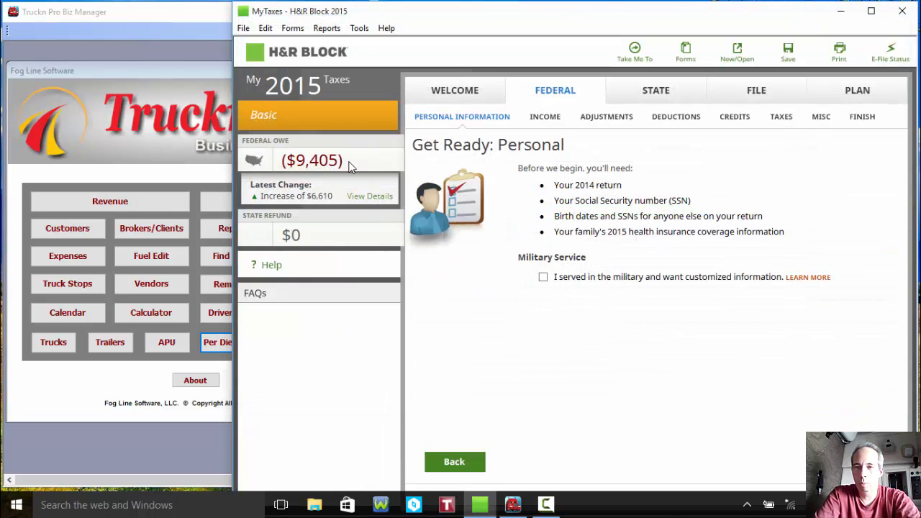
pyautogui.moveTo(350, 166)
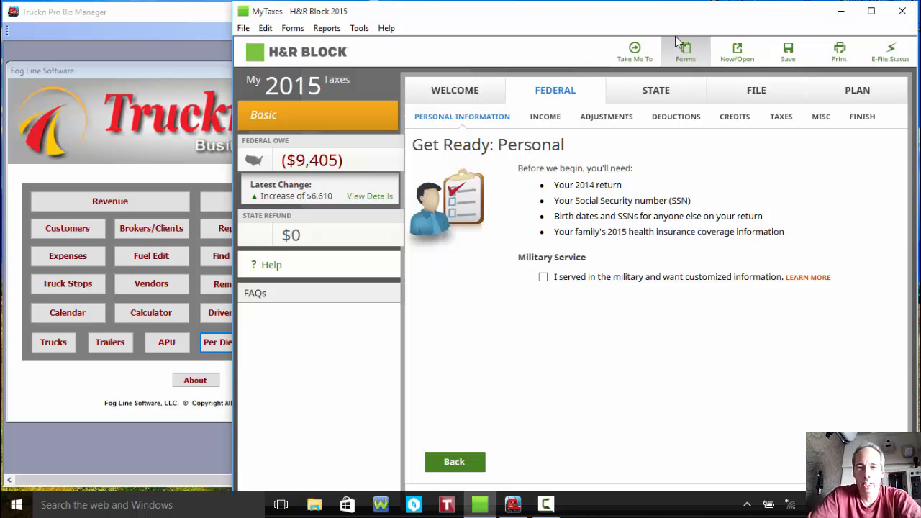
# Step: Reopen Form Central, show all forms and look through the complete list of forms and worksheets to its end
pyautogui.click(682, 57)
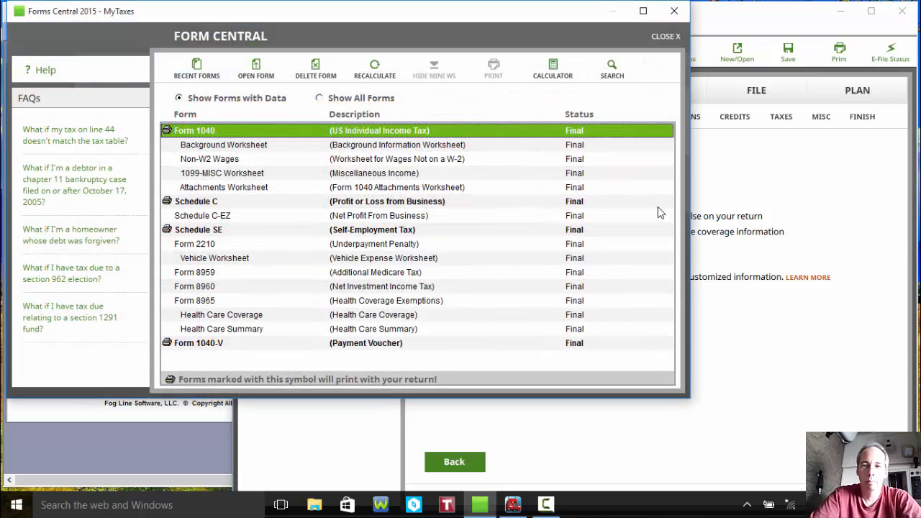
pyautogui.click(322, 100)
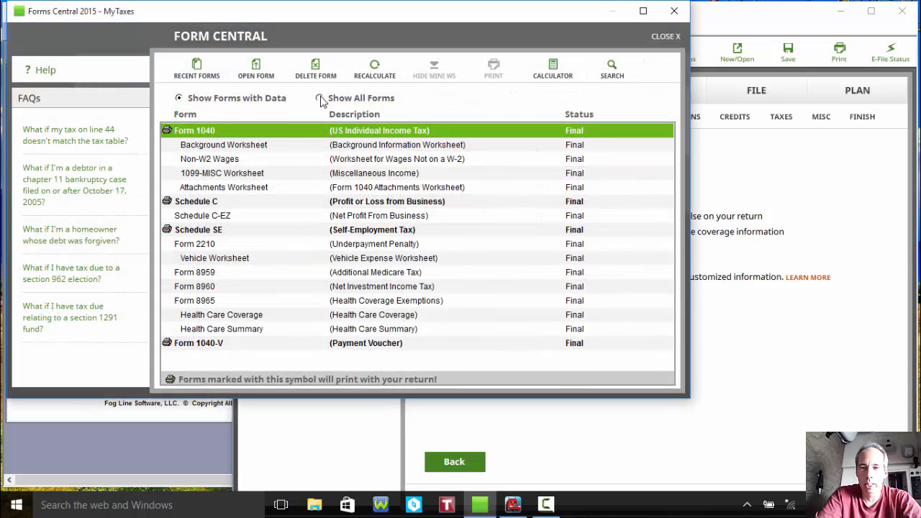
pyautogui.scroll(-10, 664, 361)
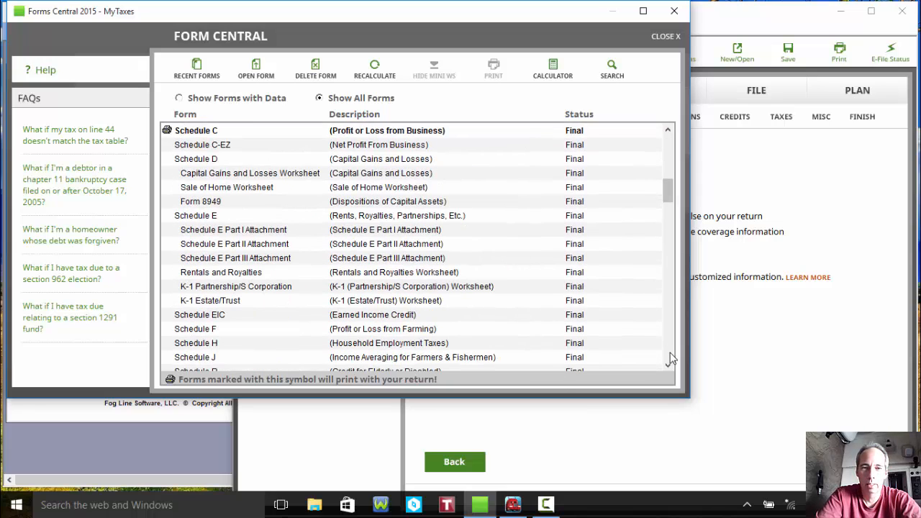
pyautogui.click(668, 358)
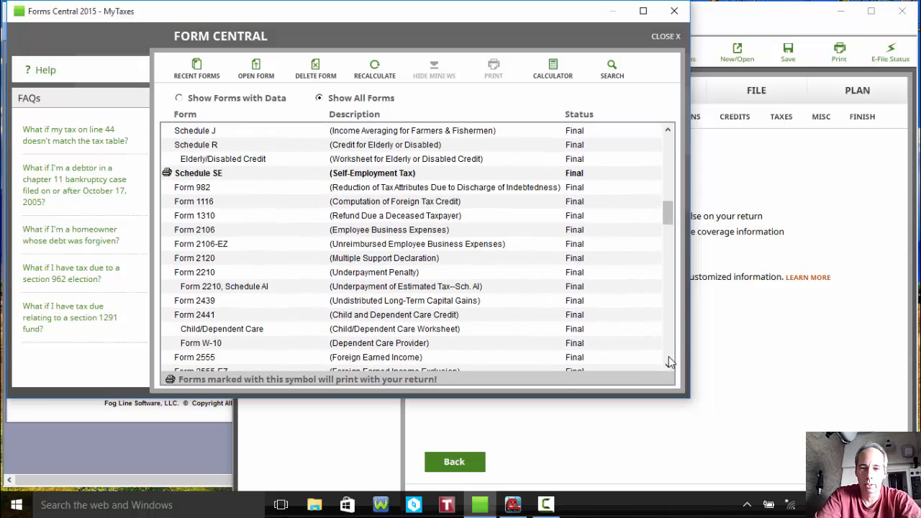
pyautogui.click(669, 357)
pyautogui.click(668, 357)
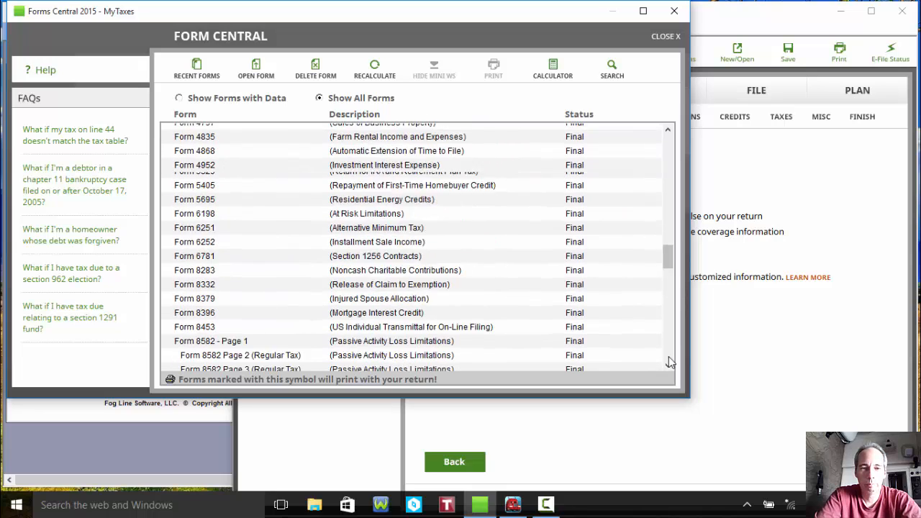
pyautogui.scroll(-7, 668, 362)
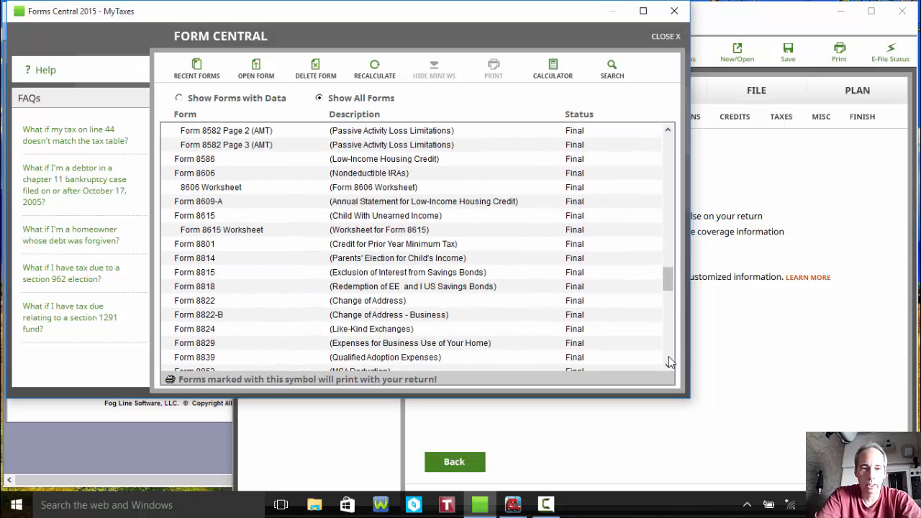
pyautogui.click(669, 357)
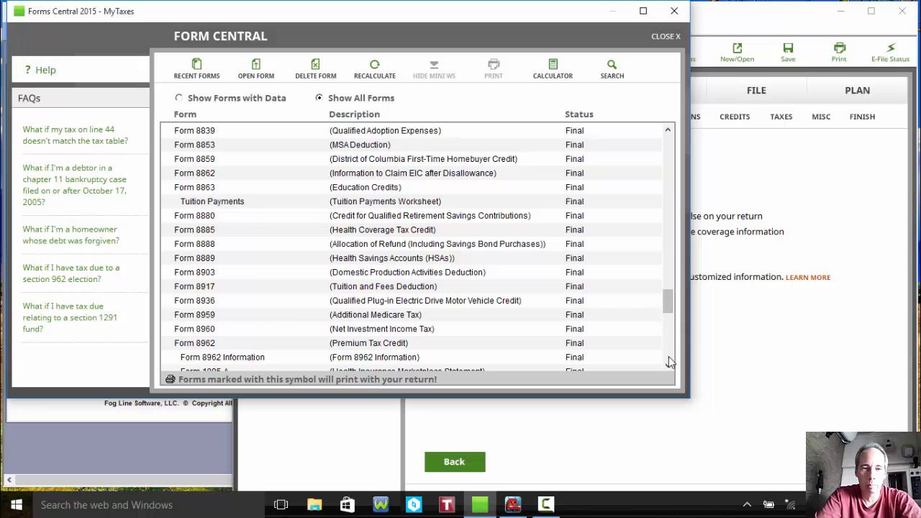
pyautogui.click(669, 357)
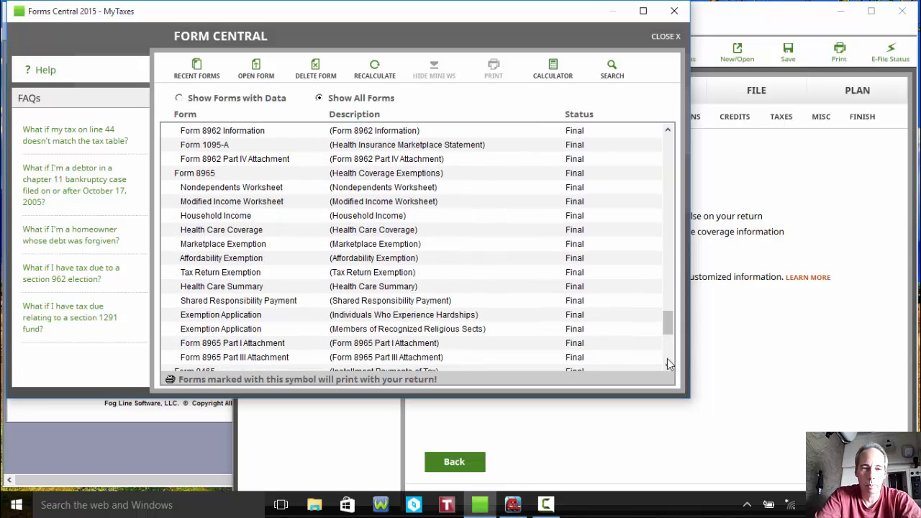
pyautogui.click(668, 364)
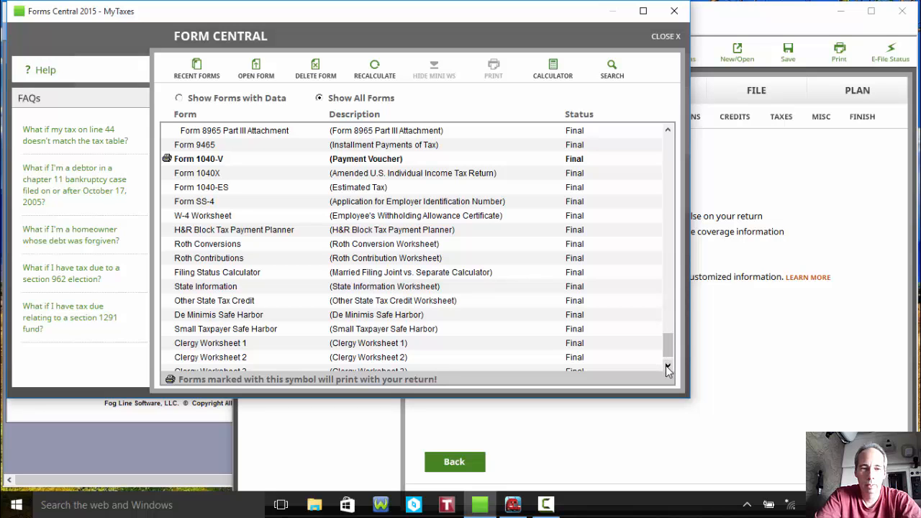
pyautogui.click(668, 368)
pyautogui.click(668, 367)
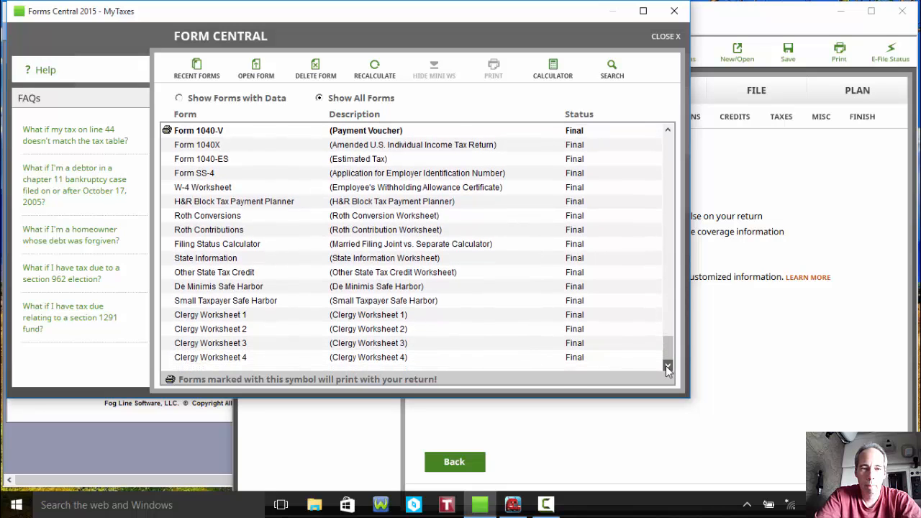
# Step: Review the complete forms list in reverse, from the clergy worksheets at its end back to the Schedule C and Schedule E entries
pyautogui.click(669, 132)
pyautogui.click(669, 132)
pyautogui.click(668, 131)
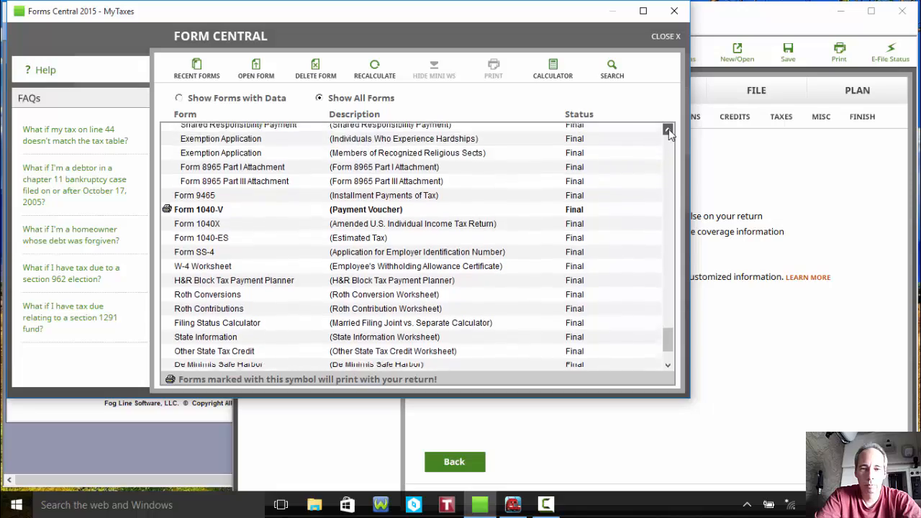
pyautogui.click(669, 132)
pyautogui.click(669, 132)
pyautogui.click(668, 131)
pyautogui.click(668, 132)
pyautogui.click(668, 131)
pyautogui.click(668, 132)
pyautogui.click(668, 131)
pyautogui.click(669, 132)
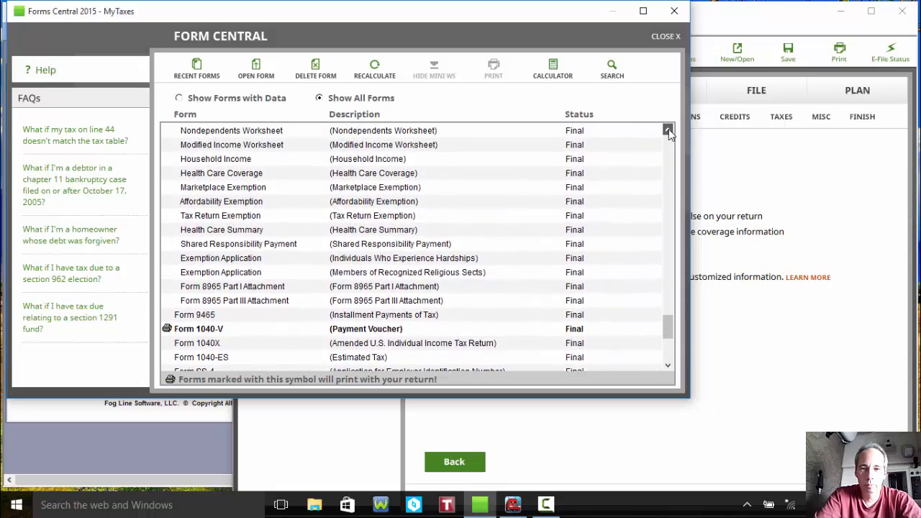
pyautogui.click(668, 132)
pyautogui.click(669, 132)
pyautogui.click(669, 132)
pyautogui.click(669, 132)
pyautogui.click(669, 132)
pyautogui.click(668, 132)
pyautogui.click(668, 132)
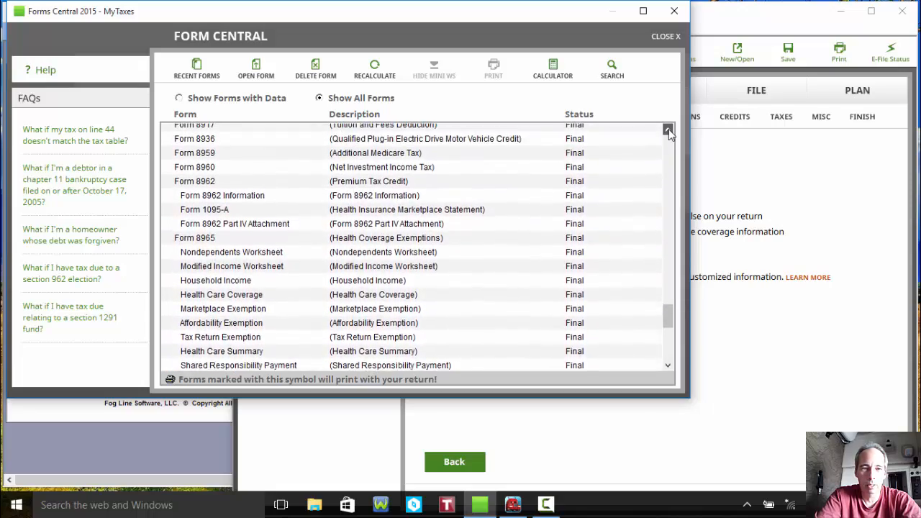
pyautogui.click(668, 132)
pyautogui.click(669, 131)
pyautogui.click(668, 132)
pyautogui.click(669, 132)
pyautogui.click(669, 132)
pyautogui.click(669, 132)
pyautogui.click(669, 131)
pyautogui.click(668, 132)
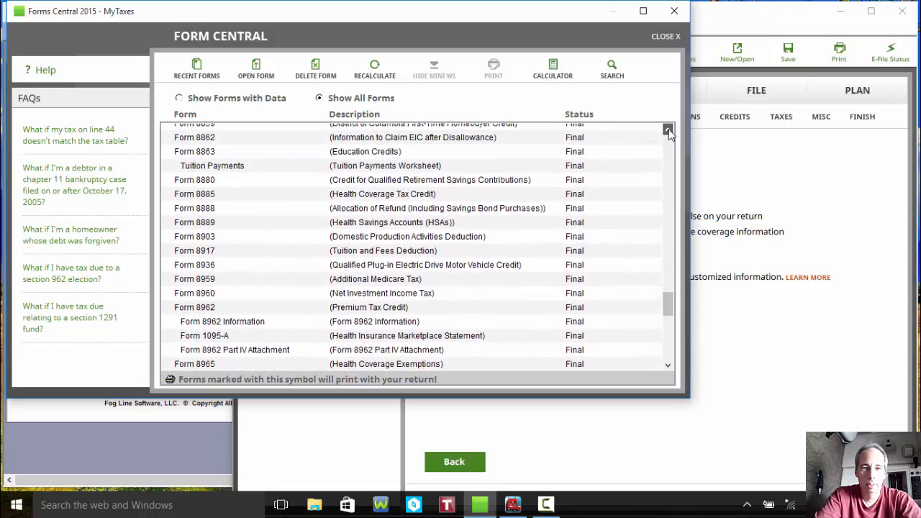
pyautogui.click(669, 132)
pyautogui.click(668, 132)
pyautogui.click(669, 130)
pyautogui.click(668, 130)
pyautogui.click(669, 130)
pyautogui.click(669, 131)
pyautogui.click(669, 130)
pyautogui.click(669, 130)
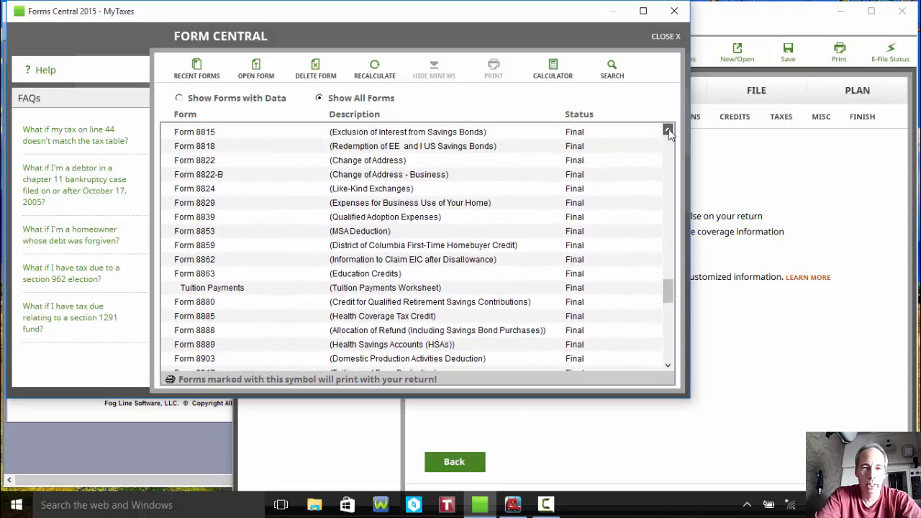
pyautogui.click(669, 130)
pyautogui.click(668, 131)
pyautogui.click(668, 130)
pyautogui.click(669, 131)
pyautogui.click(669, 130)
pyautogui.click(669, 130)
pyautogui.click(669, 130)
pyautogui.click(669, 130)
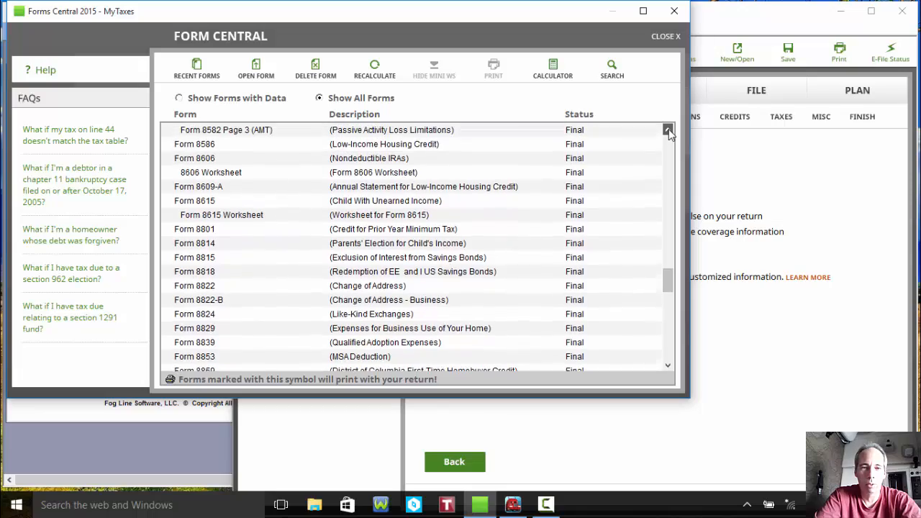
pyautogui.click(669, 130)
pyautogui.click(669, 130)
pyautogui.click(668, 130)
pyautogui.click(669, 130)
pyautogui.click(669, 130)
pyautogui.click(669, 130)
pyautogui.click(668, 131)
pyautogui.click(668, 130)
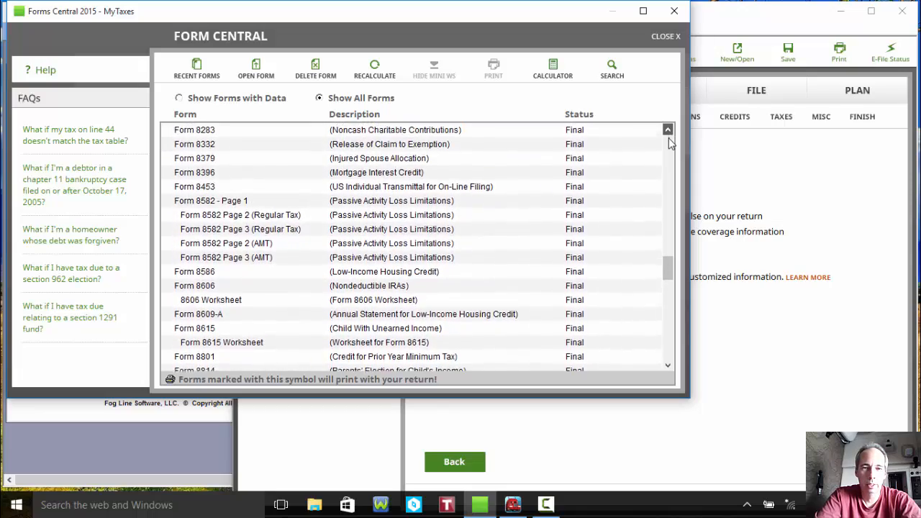
pyautogui.click(668, 130)
pyautogui.click(668, 130)
pyautogui.click(669, 130)
pyautogui.click(669, 131)
pyautogui.click(669, 131)
pyautogui.click(668, 130)
pyautogui.click(669, 131)
pyautogui.click(668, 130)
pyautogui.click(668, 130)
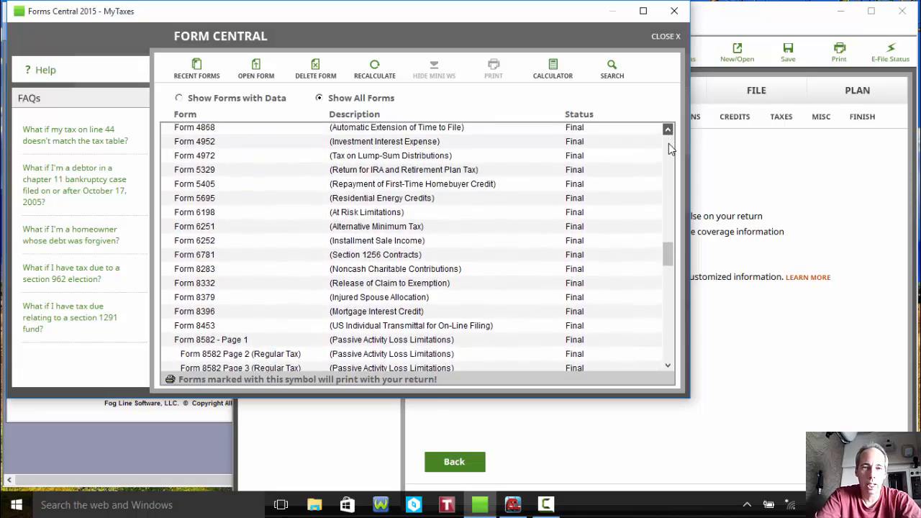
pyautogui.click(668, 130)
pyautogui.click(668, 143)
pyautogui.click(668, 143)
pyautogui.click(668, 143)
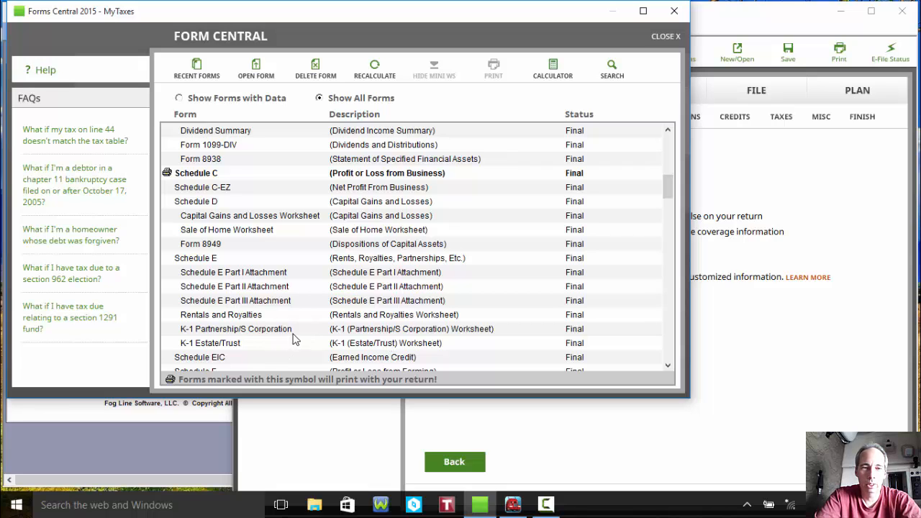
# Step: Look through the forms listed from Schedule C-EZ to Form 4562, return to the list's beginning and close Form Central
pyautogui.click(668, 366)
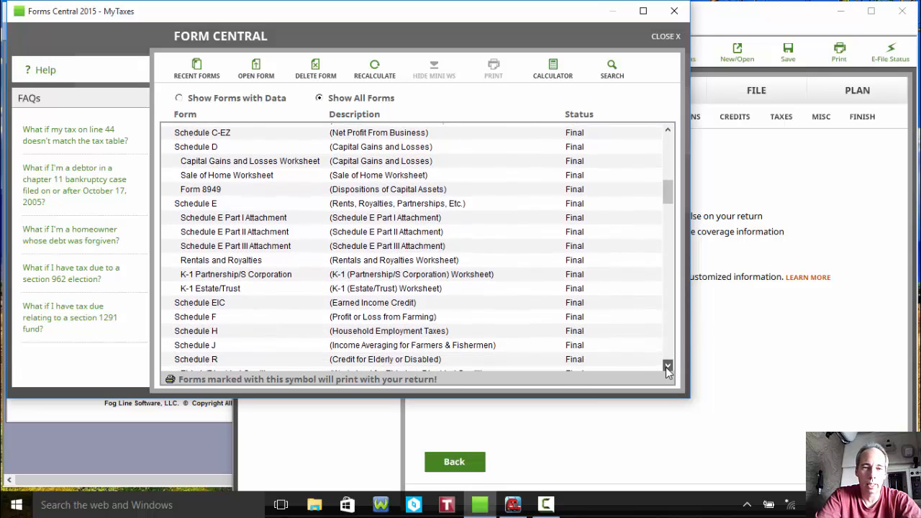
pyautogui.click(668, 366)
pyautogui.moveTo(668, 367); pyautogui.dragTo(667, 367)
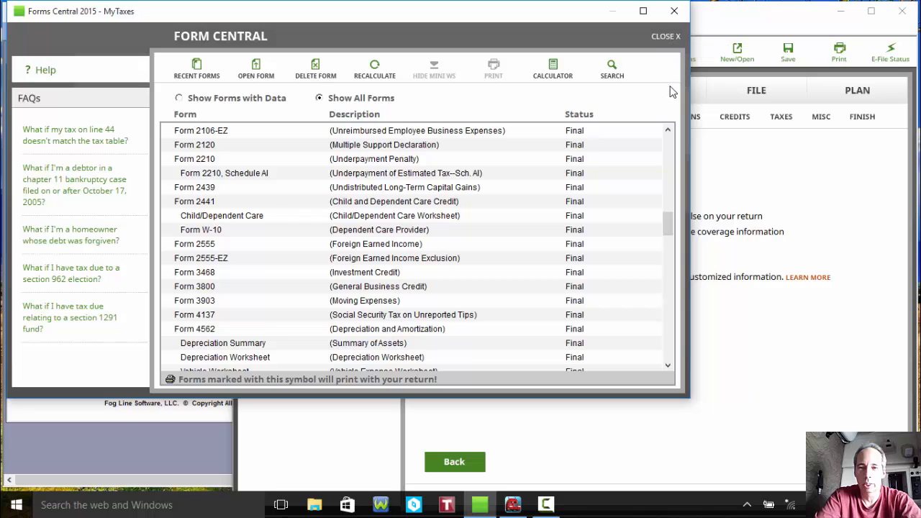
pyautogui.scroll(20, 669, 146)
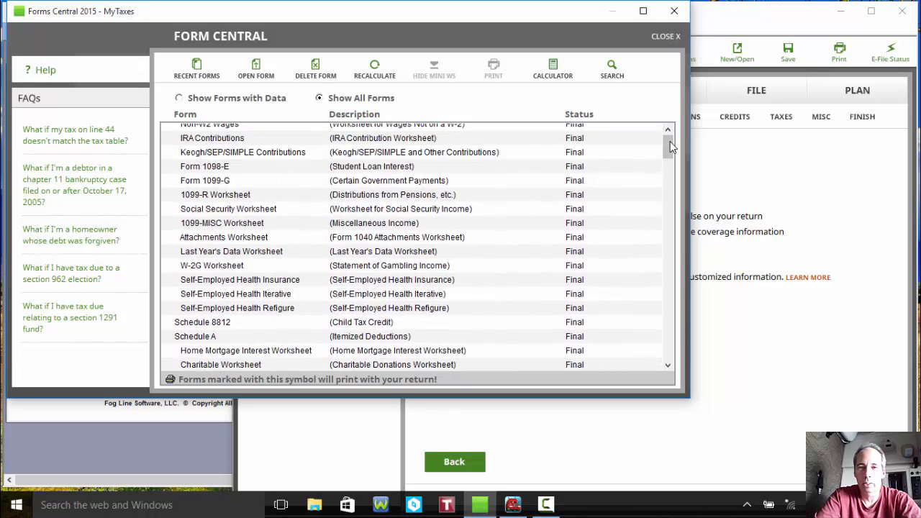
pyautogui.click(663, 36)
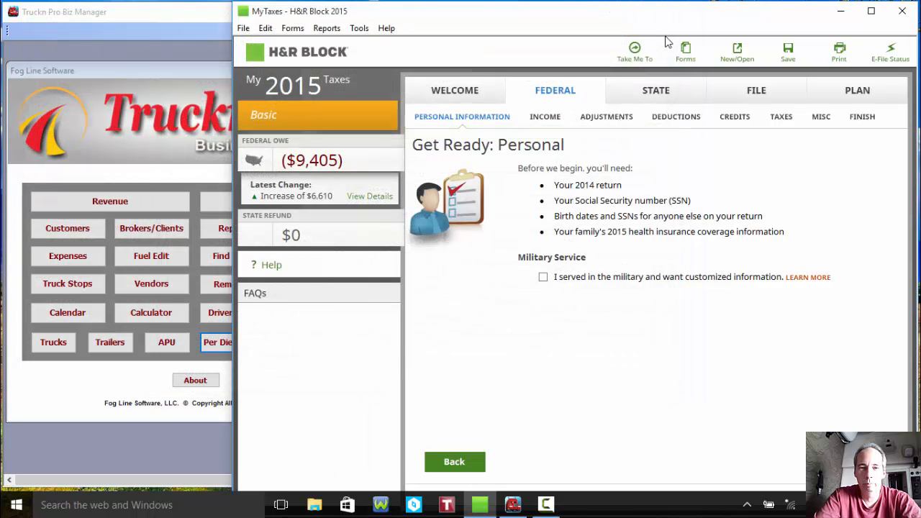